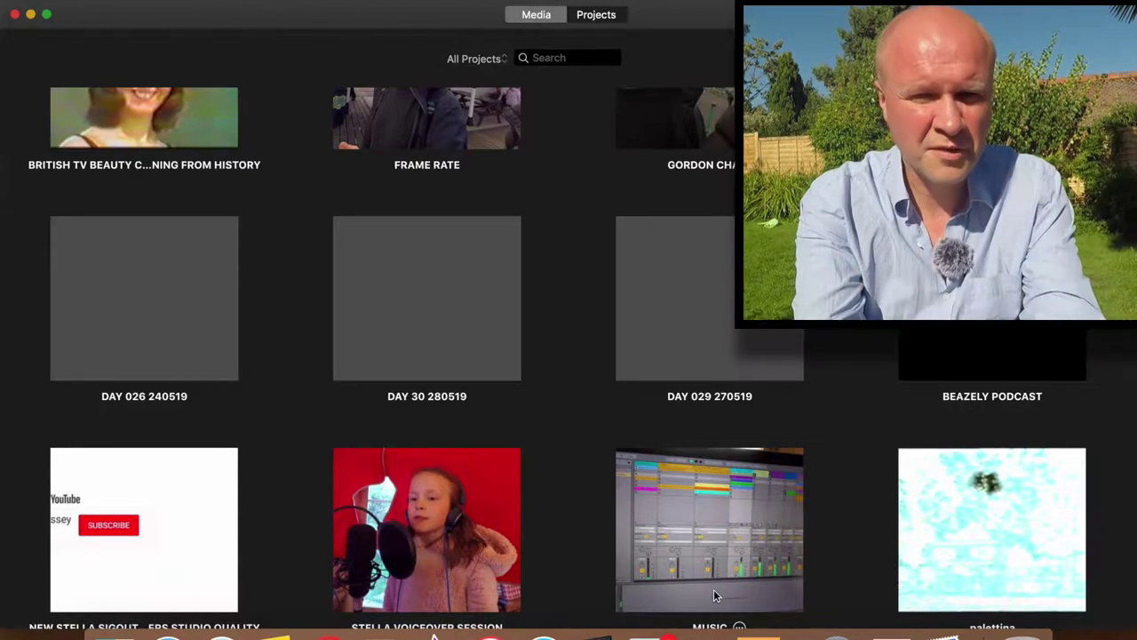
Open the DAY 30 280519 project to inspect it, then return to the projects list
scroll(713, 589, up, 5)
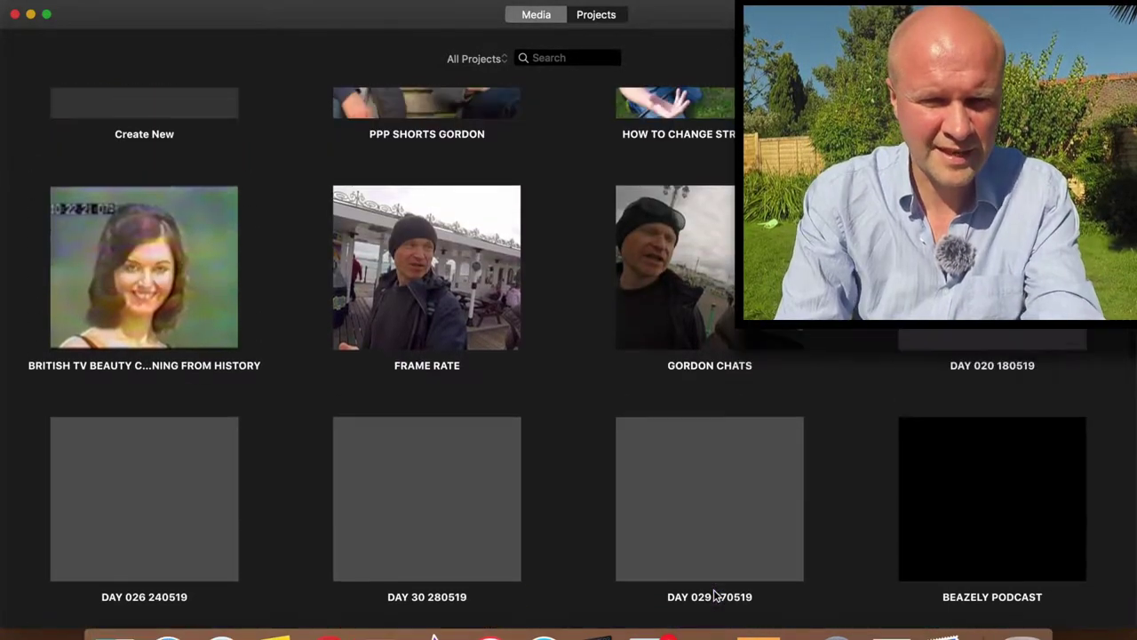
scroll(713, 589, down, 5)
scroll(713, 589, down, 3)
scroll(714, 589, up, 3)
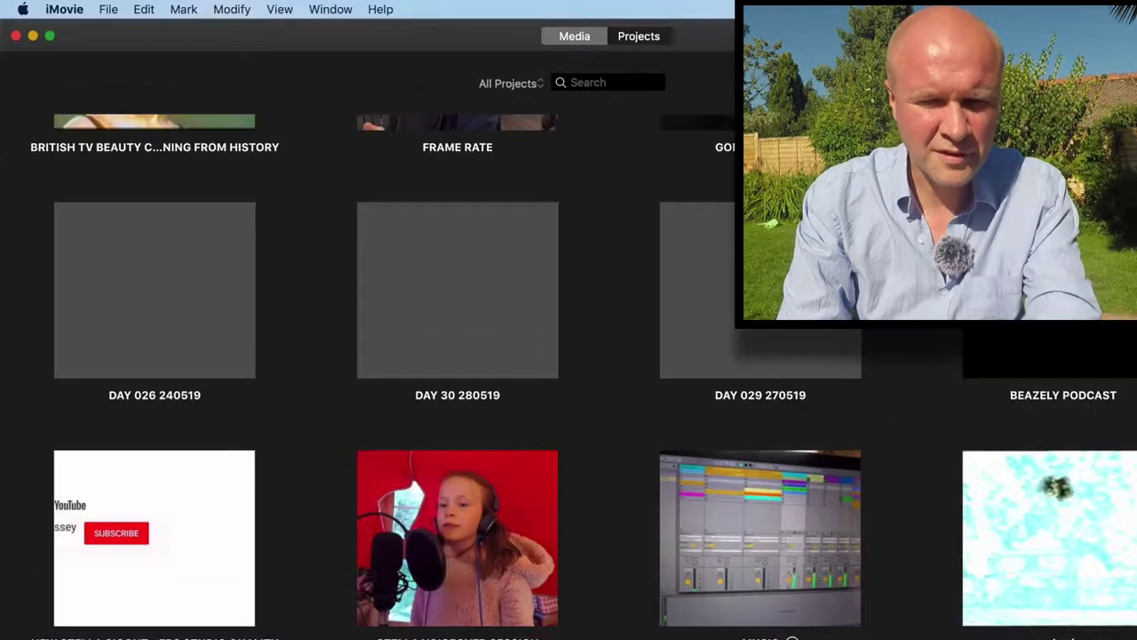
mouse_move(488, 324)
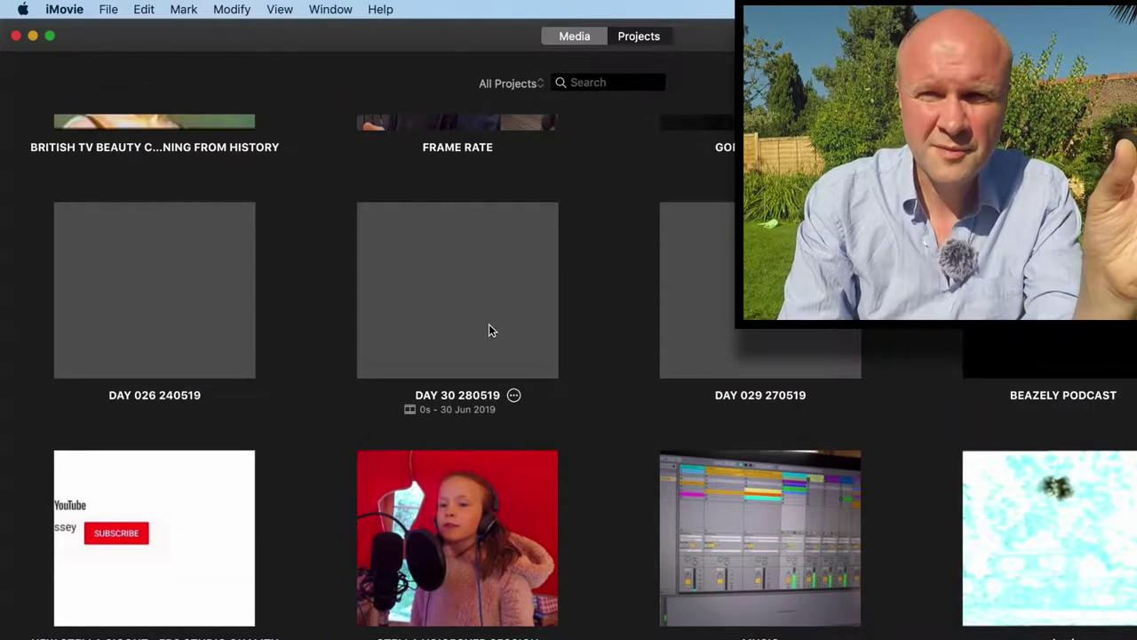
click(489, 325)
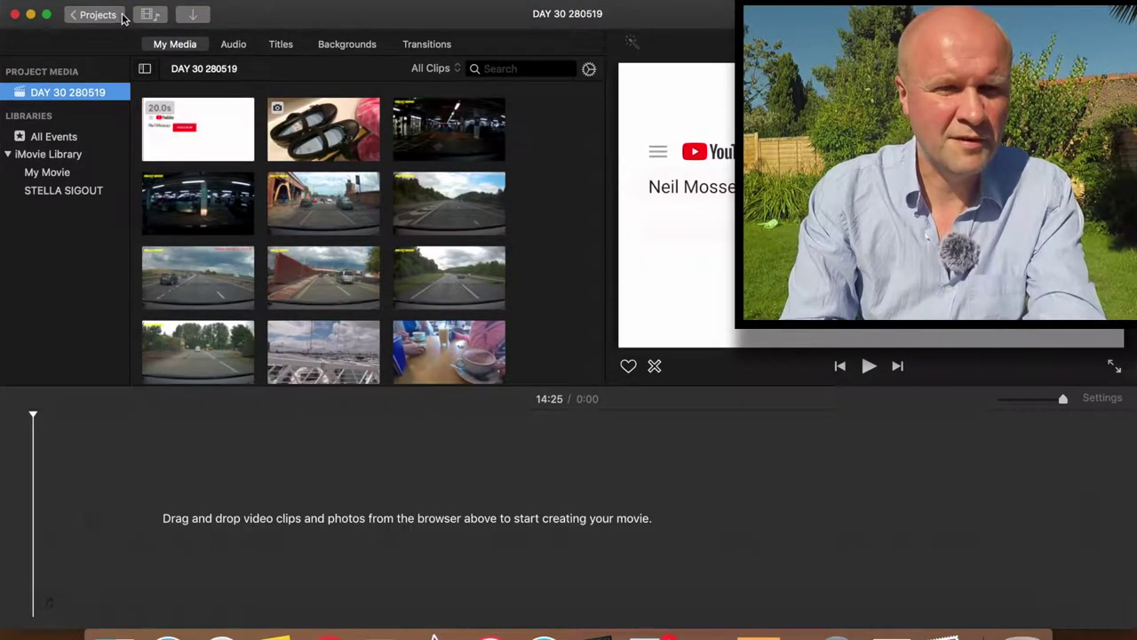
click(98, 14)
Delete the DAY 30 280519 project and confirm copying its media to an event
scroll(448, 319, down, 5)
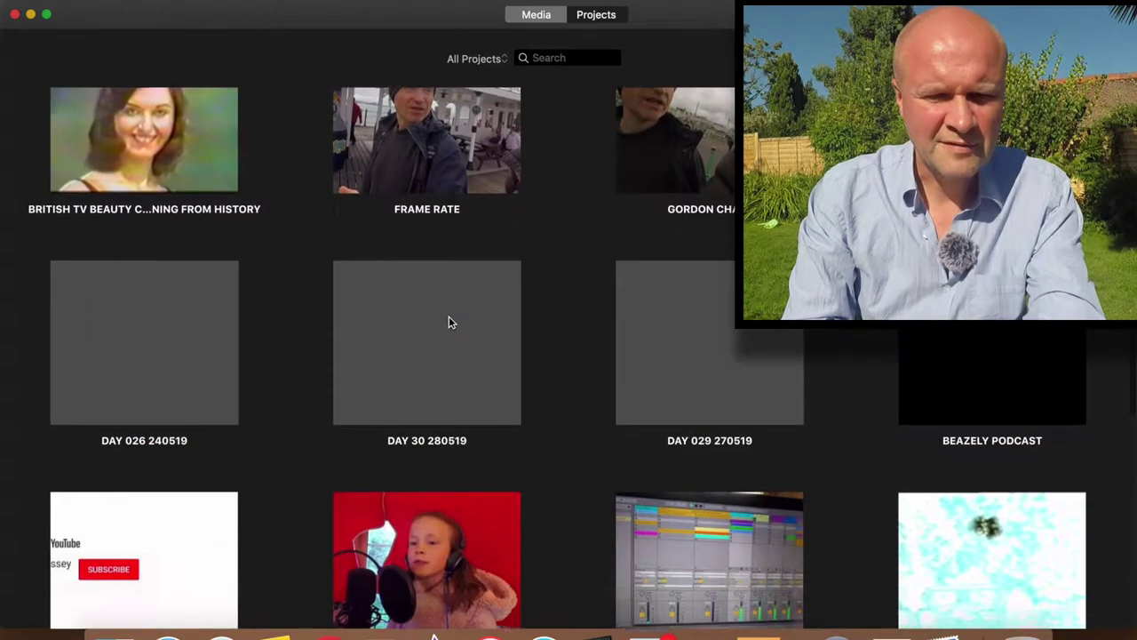
scroll(449, 322, down, 1)
mouse_move(476, 384)
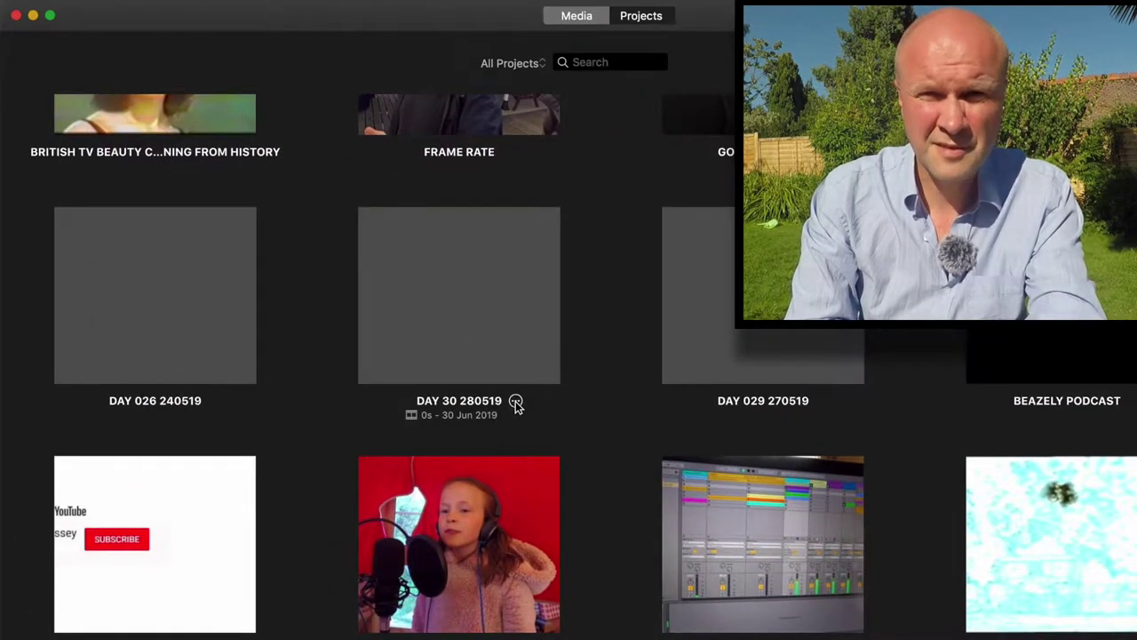
click(516, 402)
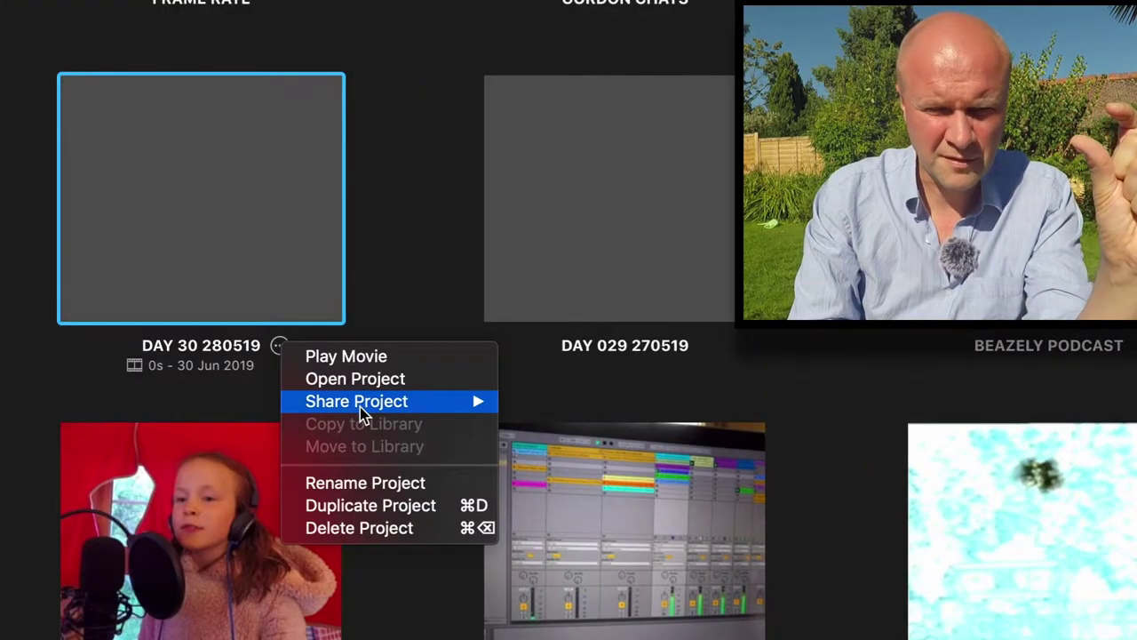
click(351, 528)
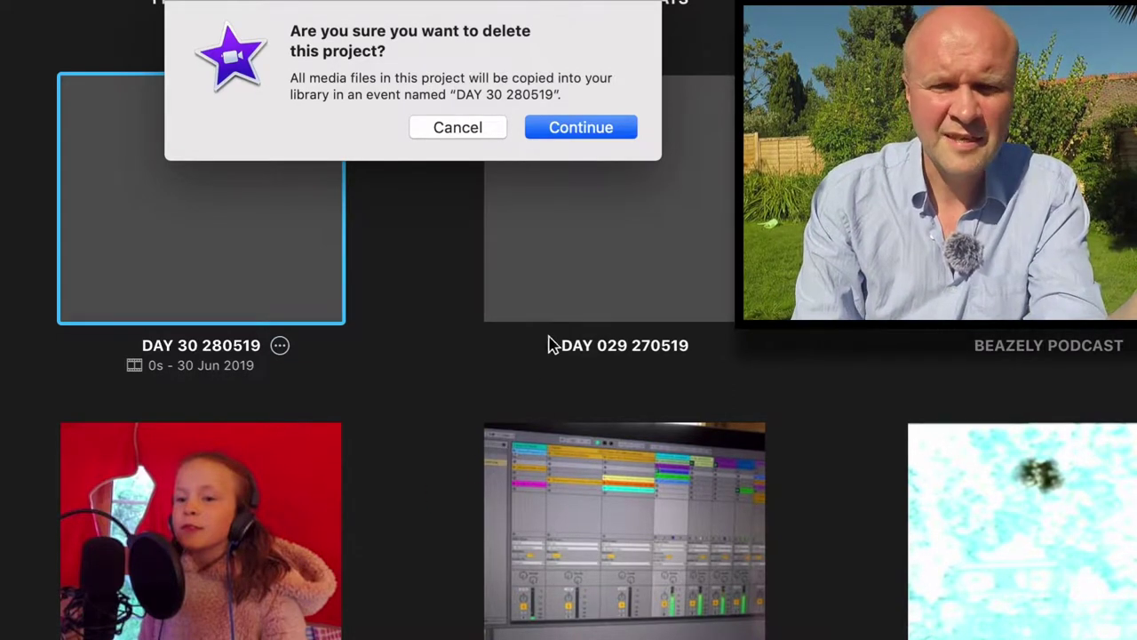
click(595, 131)
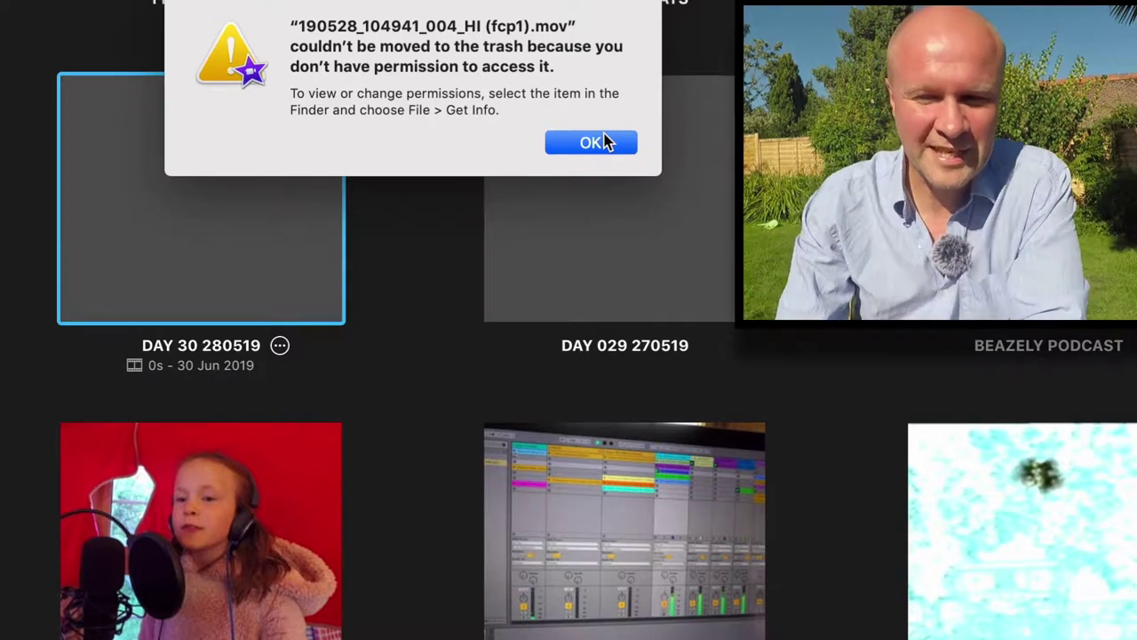
Dismiss the alert that 190528_104941_004_HI (fcp1).mov couldn't be trashed for lack of permission
click(591, 144)
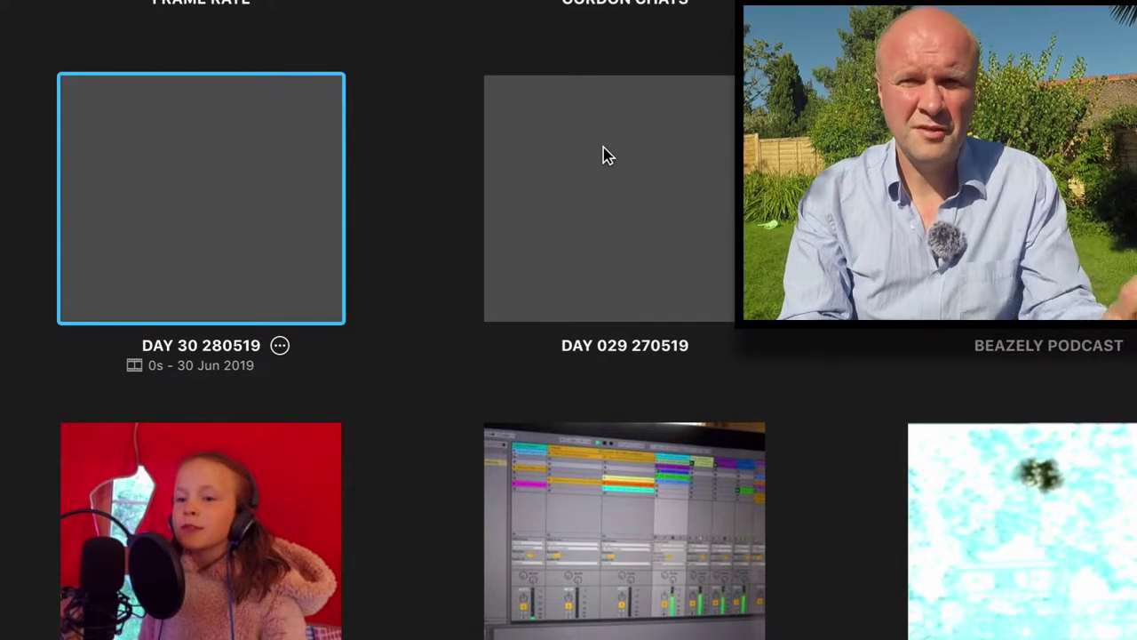
mouse_move(571, 173)
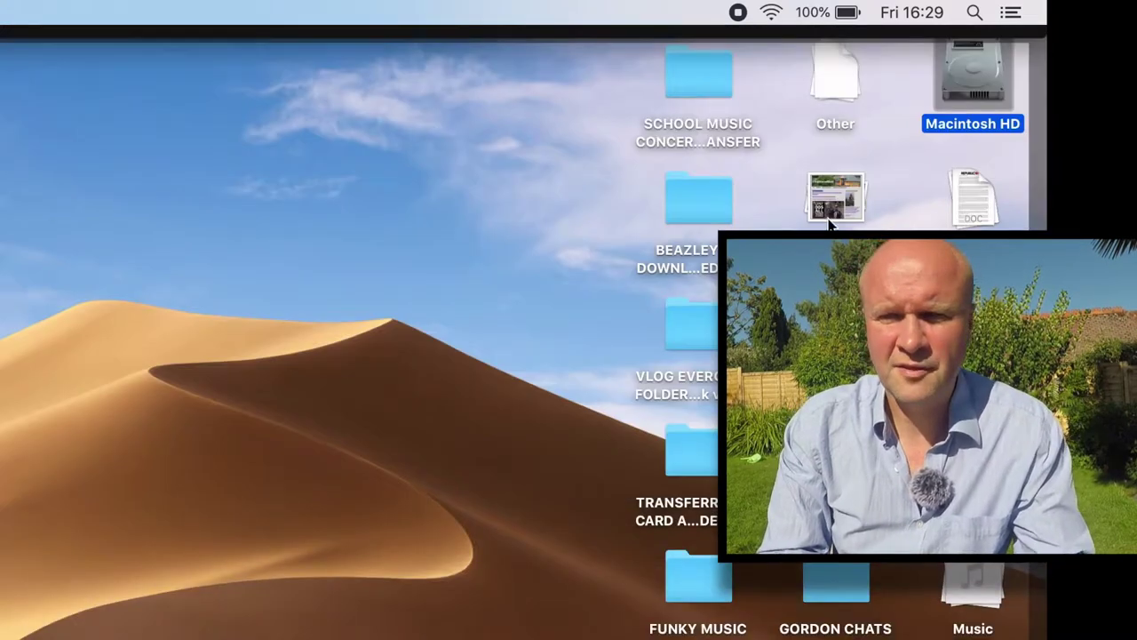
Open Macintosh HD and expand Users, the home folder and Movies to show iMovie Library
double_click(970, 104)
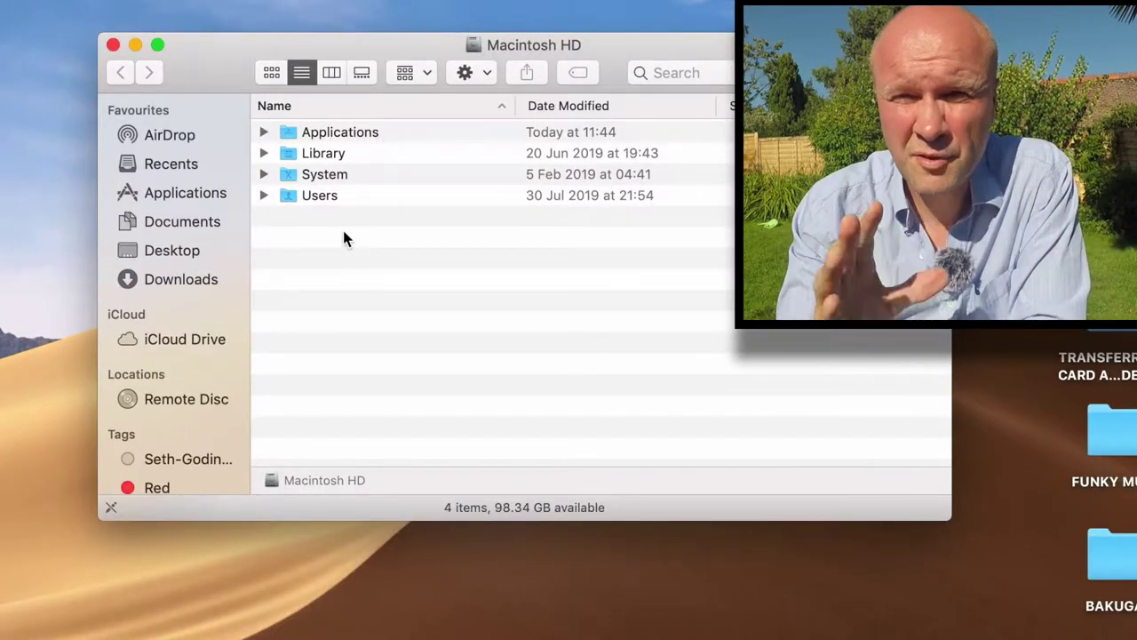
click(262, 197)
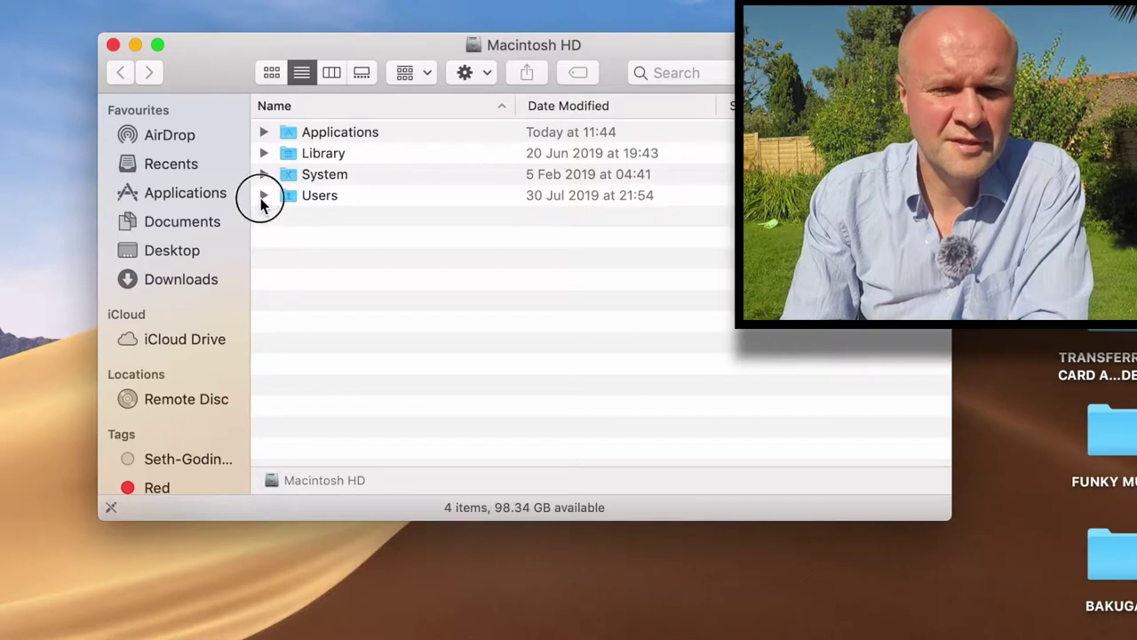
scroll(261, 207, down, 2)
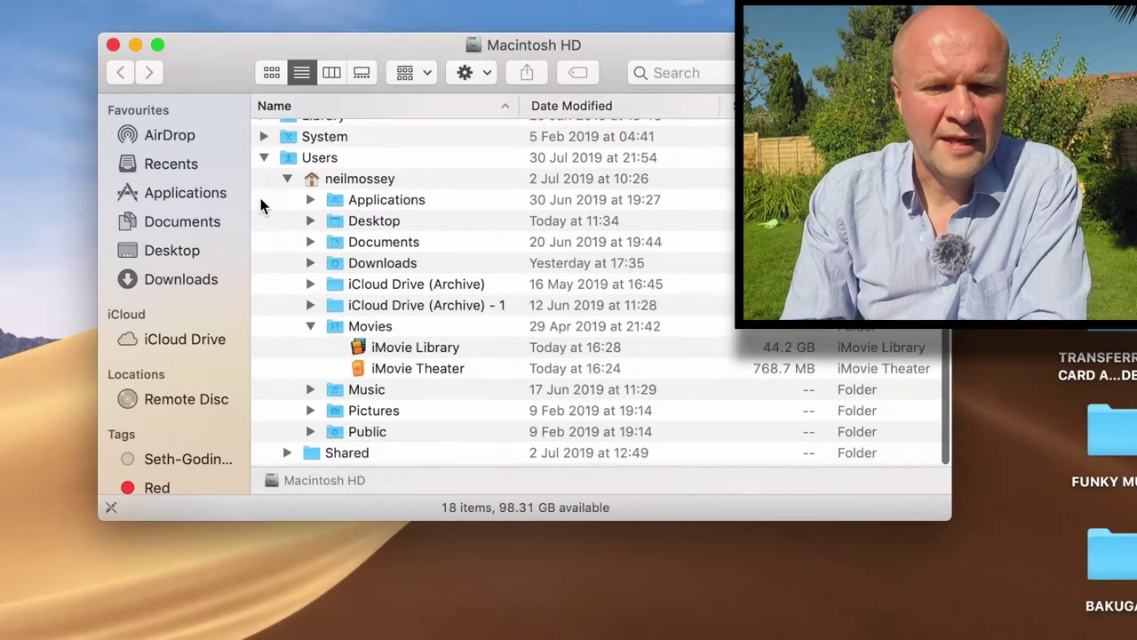
click(307, 330)
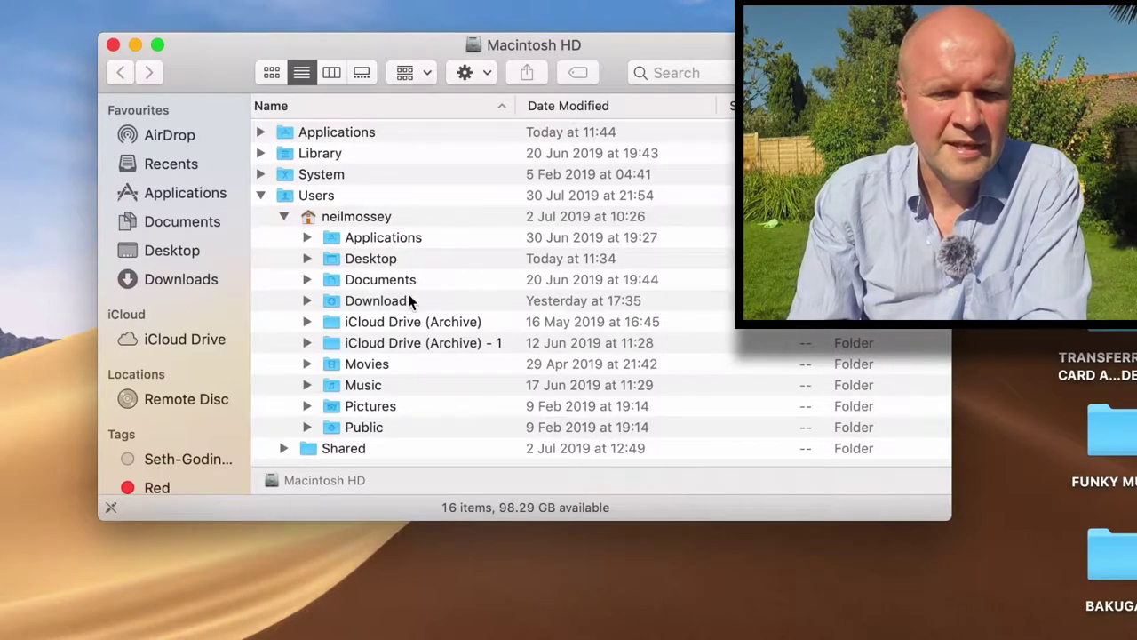
scroll(340, 377, down, 1)
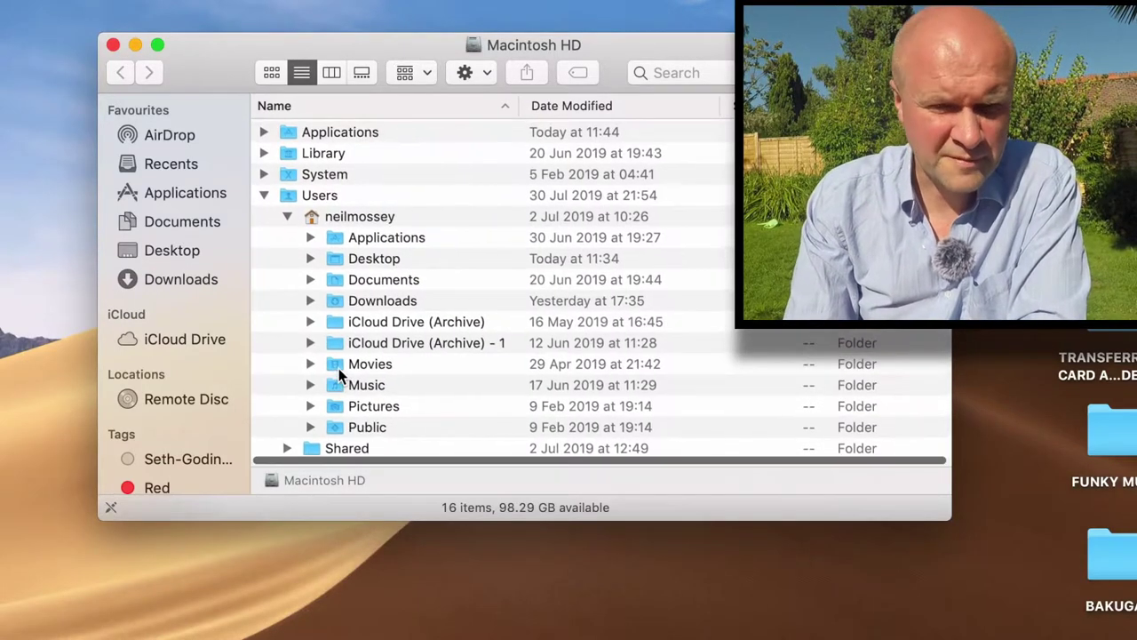
click(310, 364)
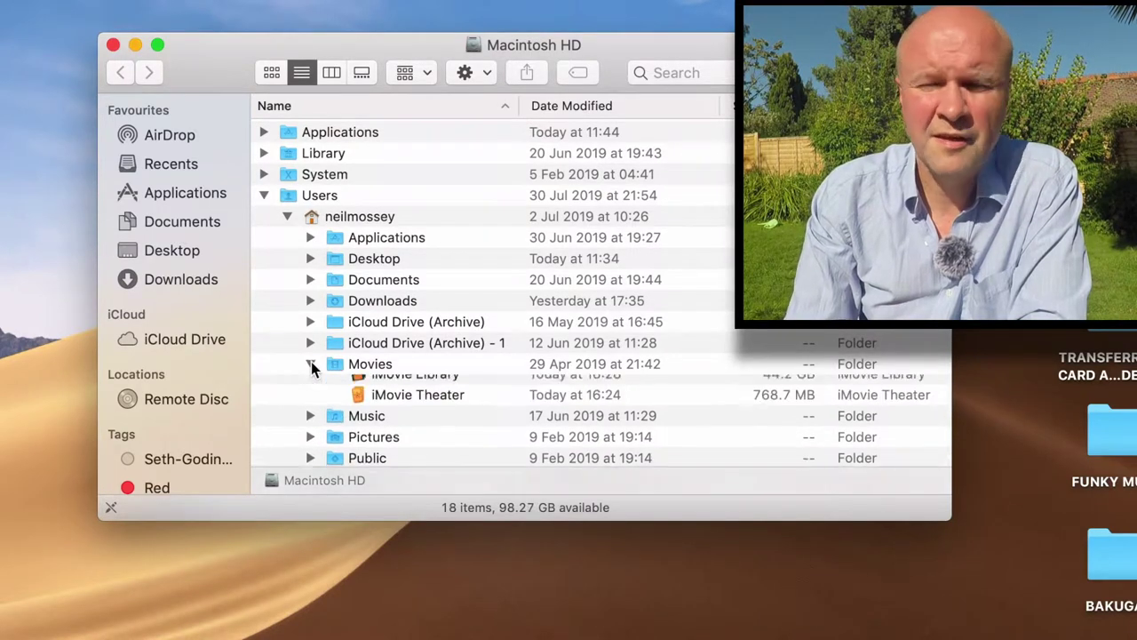
scroll(311, 361, down, 2)
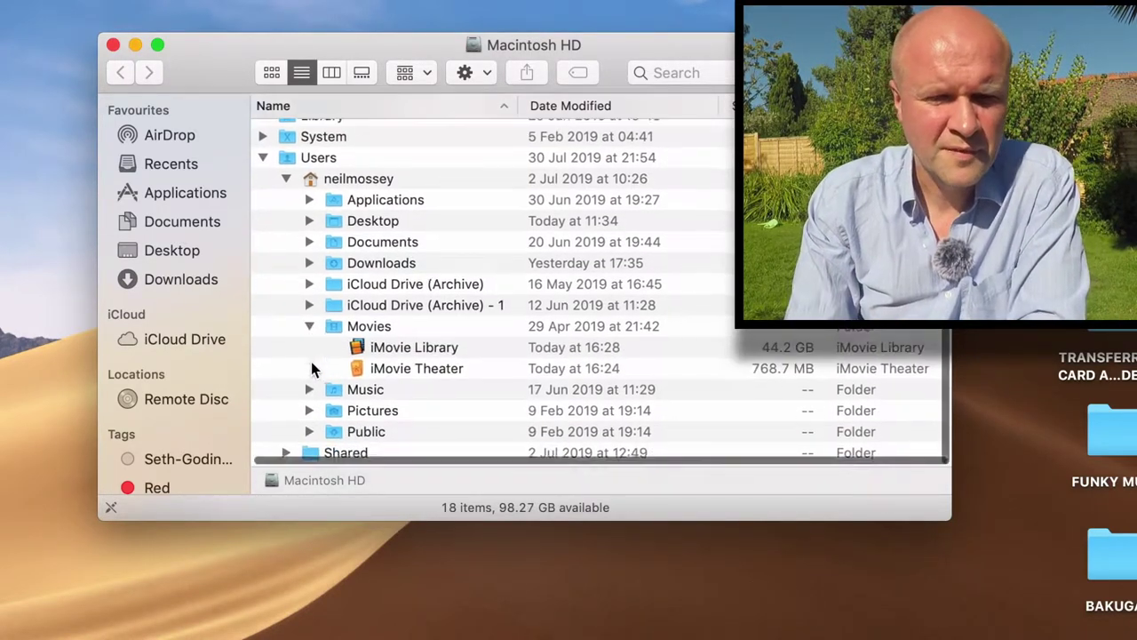
Return to Finder and show the package contents of the iMovie Library
double_click(453, 355)
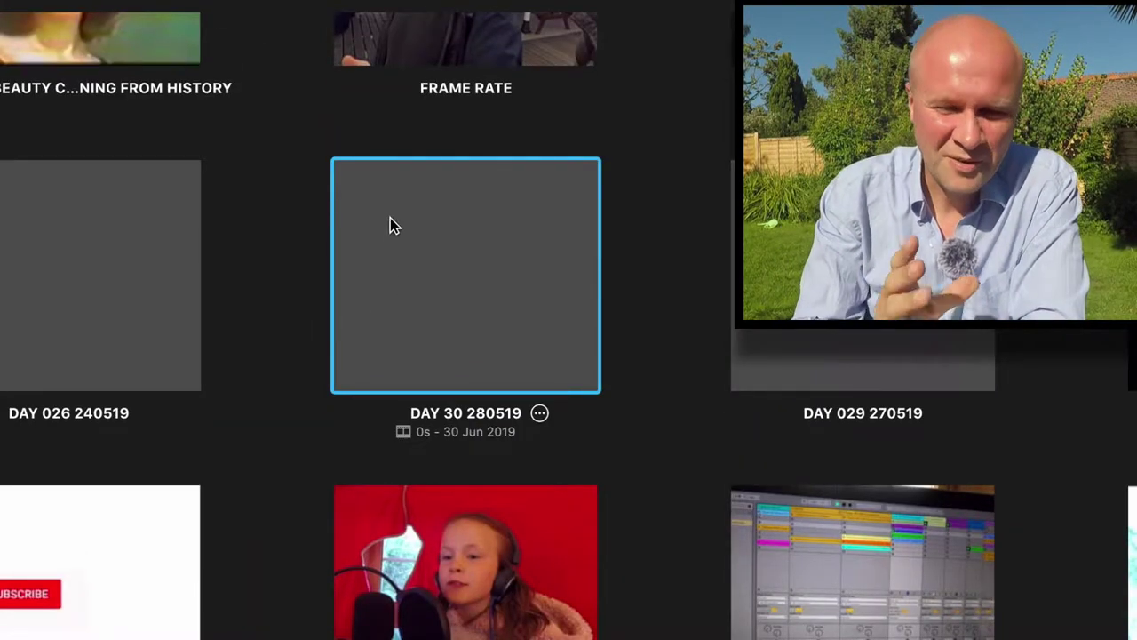
key(super+Tab)
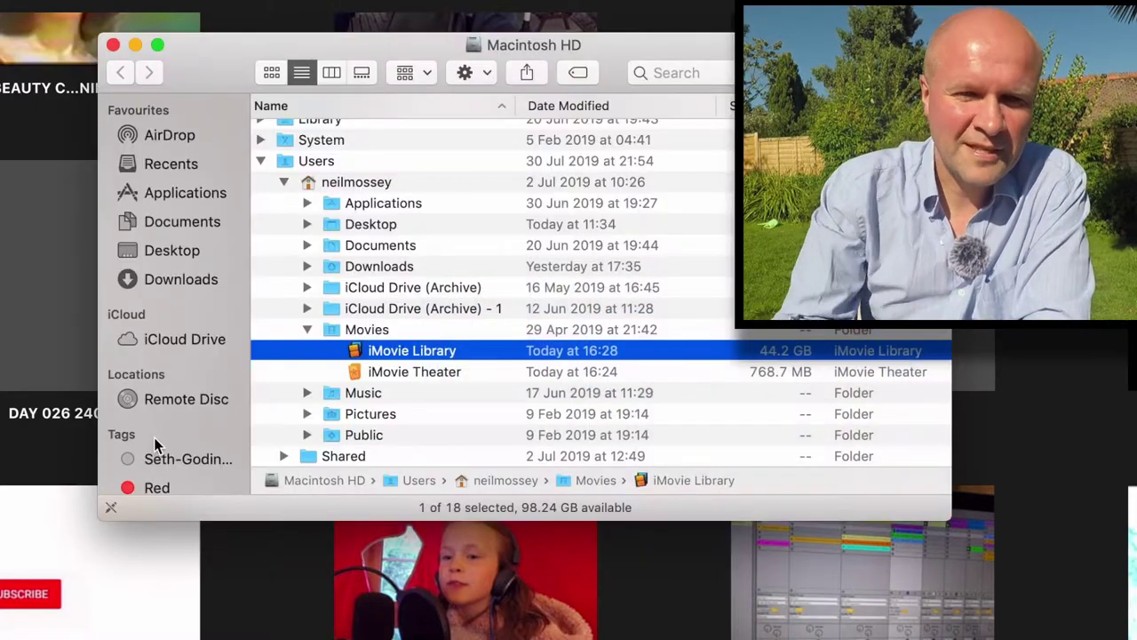
right_click(475, 351)
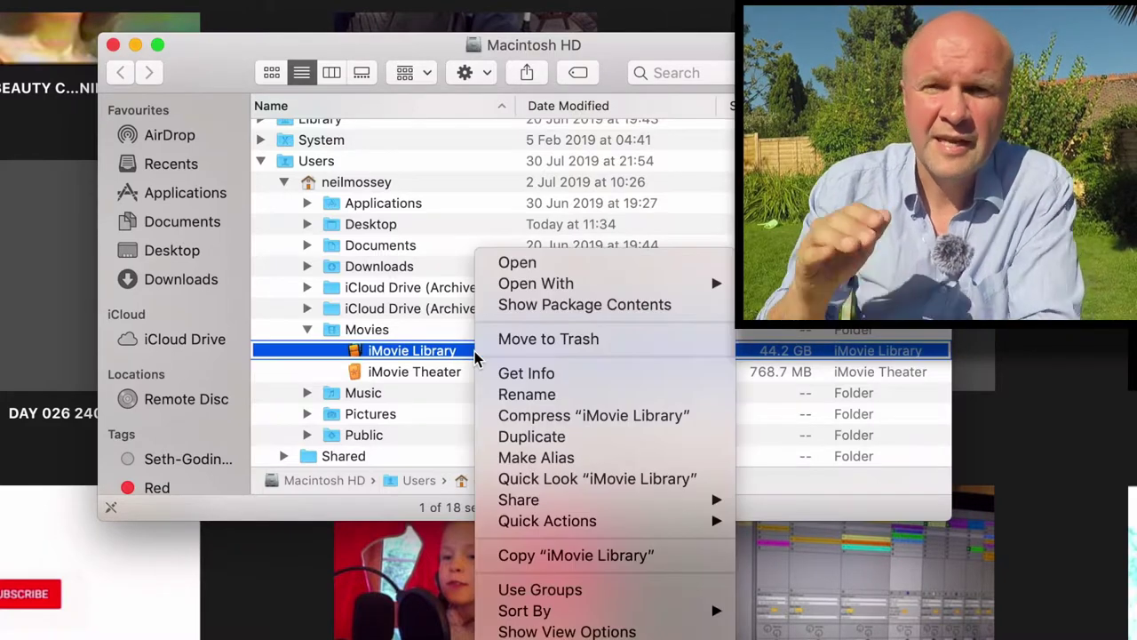
click(589, 307)
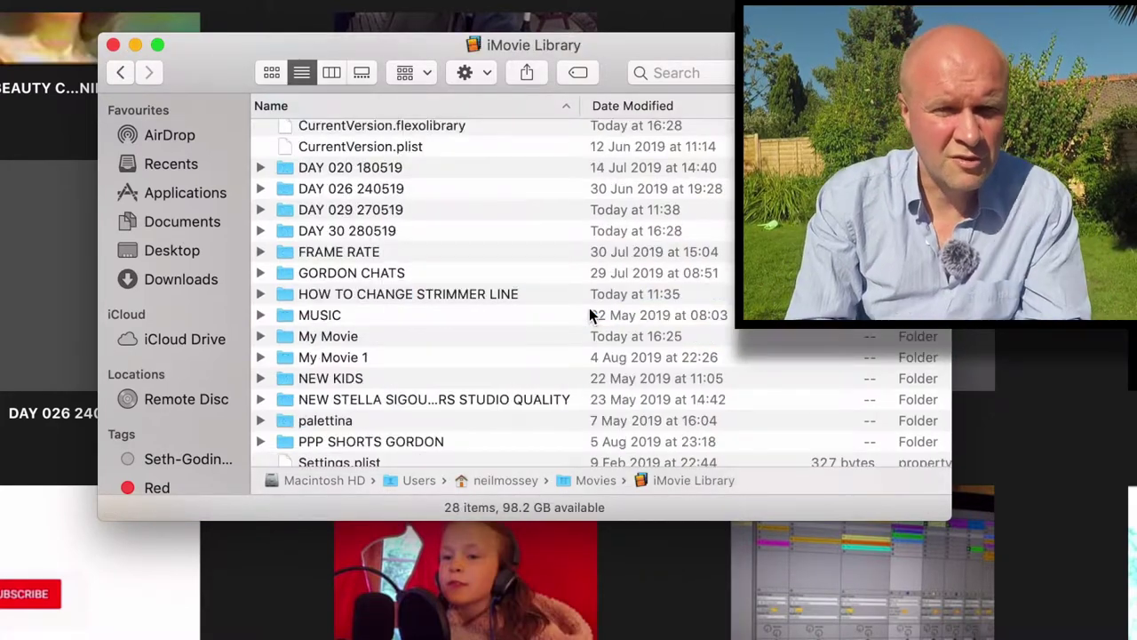
Move the iMovie Library window right and scroll until the DAY 30 280519 folder shows
scroll(589, 308, down, 2)
scroll(589, 309, up, 4)
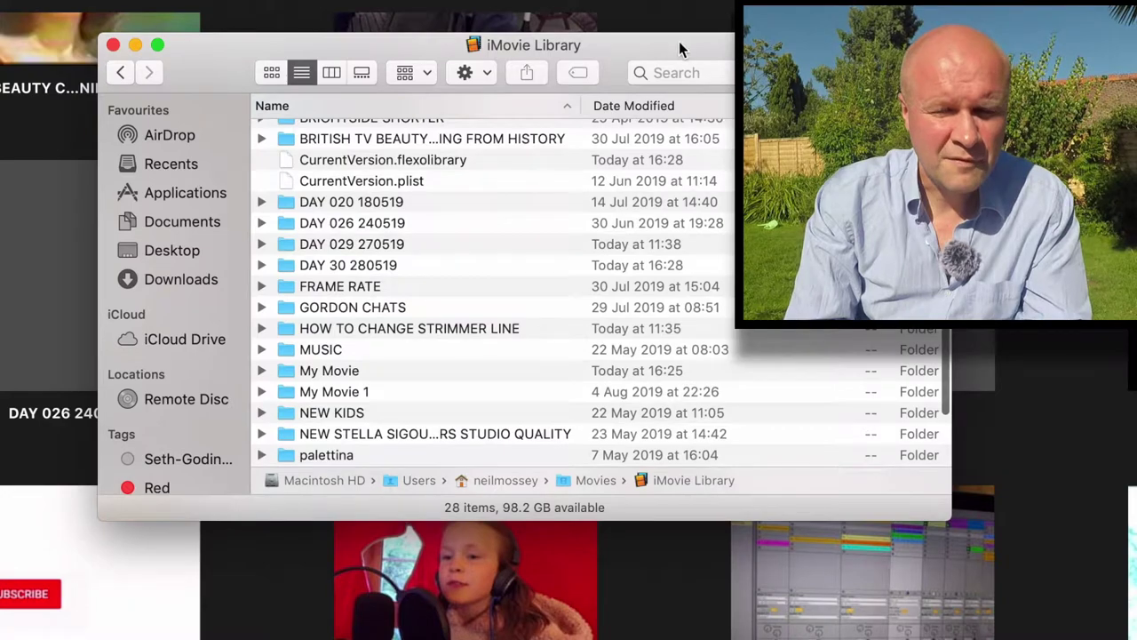
drag(679, 41, 871, 45)
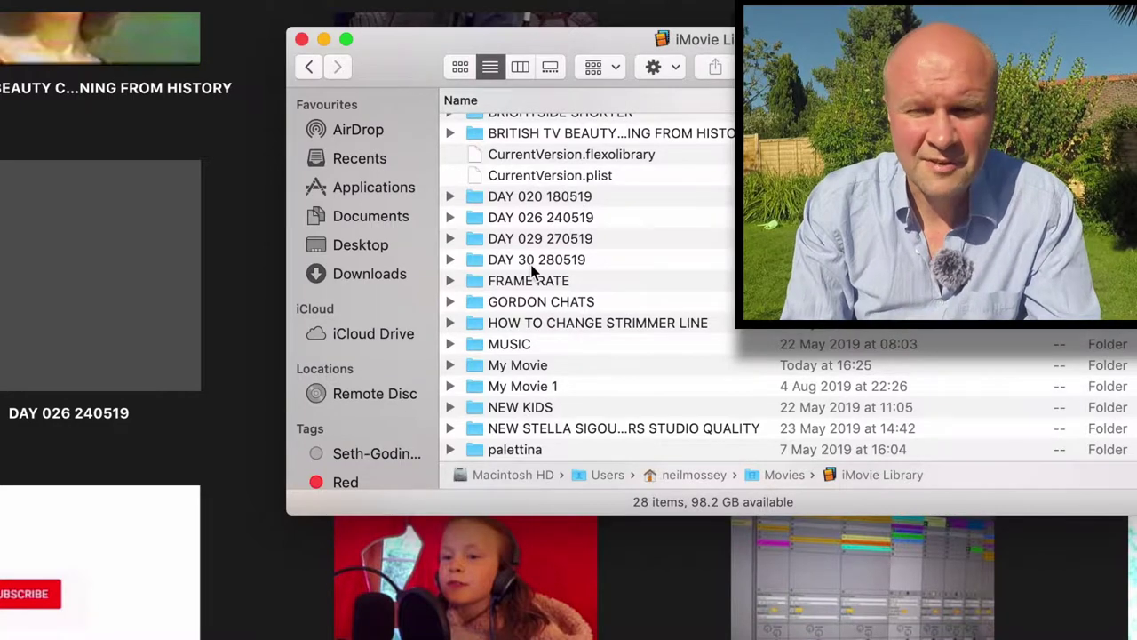
scroll(533, 271, up, 3)
scroll(533, 271, down, 5)
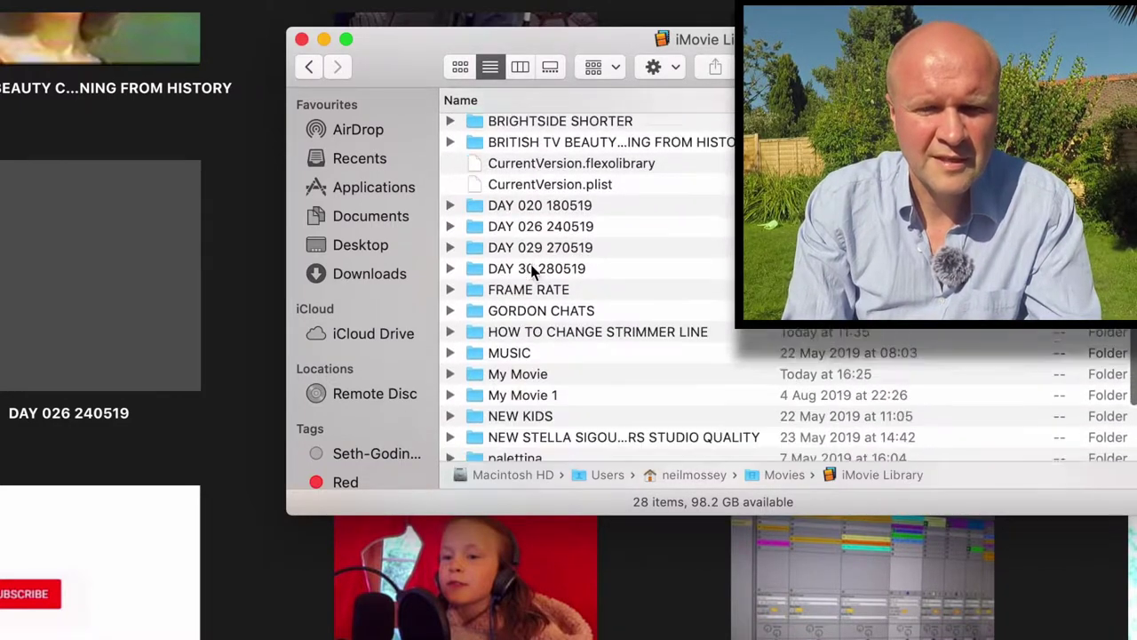
scroll(533, 271, down, 2)
scroll(533, 267, up, 4)
scroll(535, 257, right, 1)
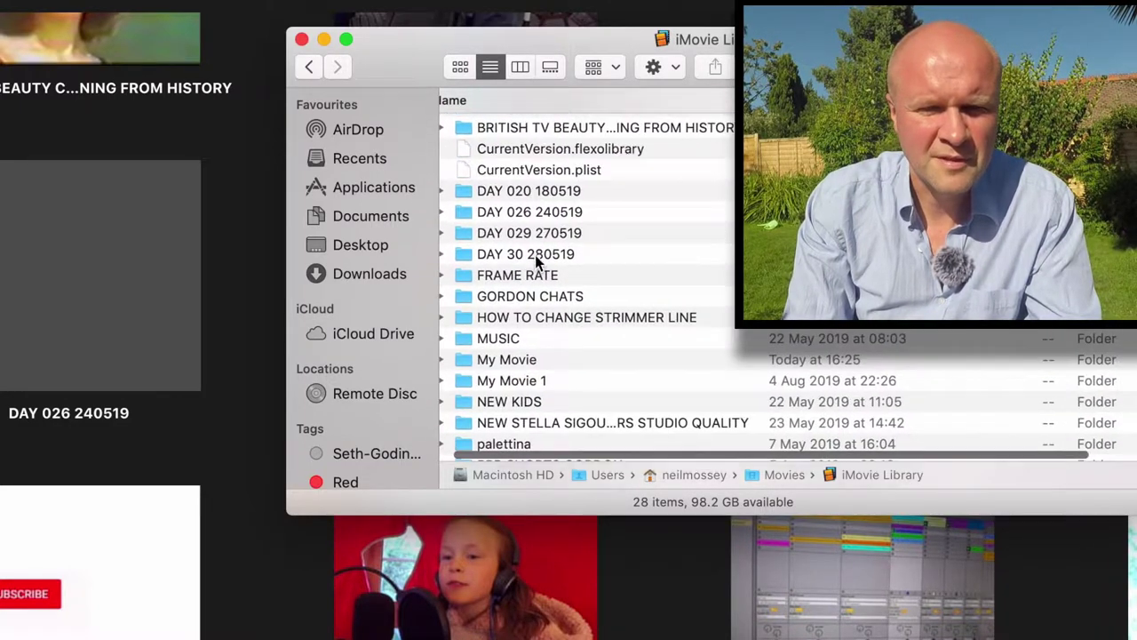
scroll(534, 255, down, 1)
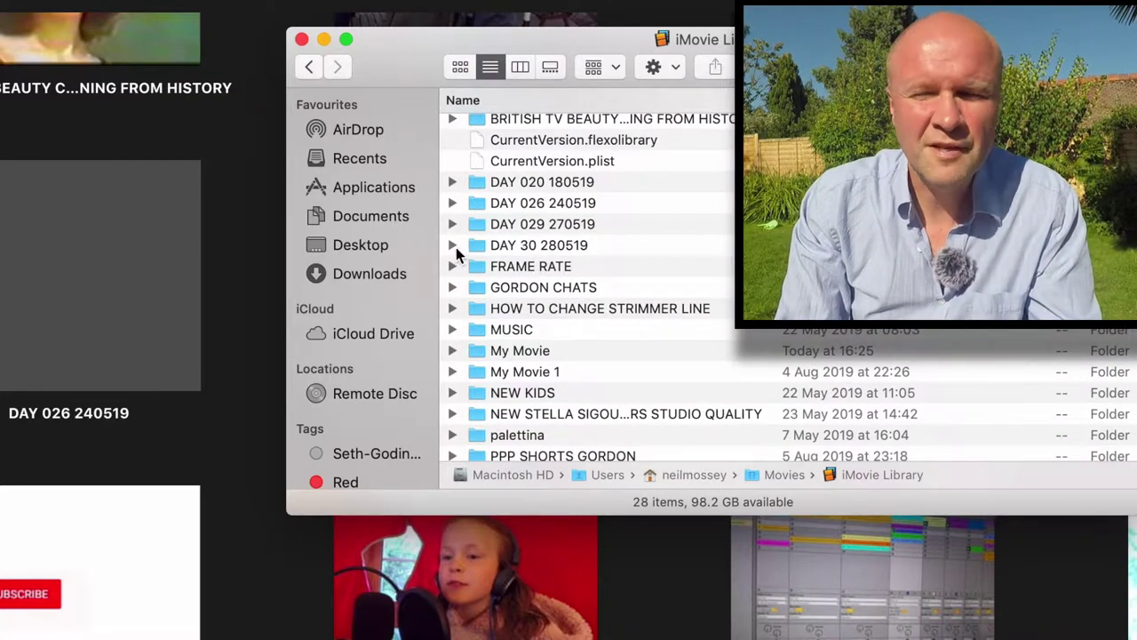
Expand DAY 30 280519 and its Original Media folder to list the .mov clips and PNG titles
click(452, 251)
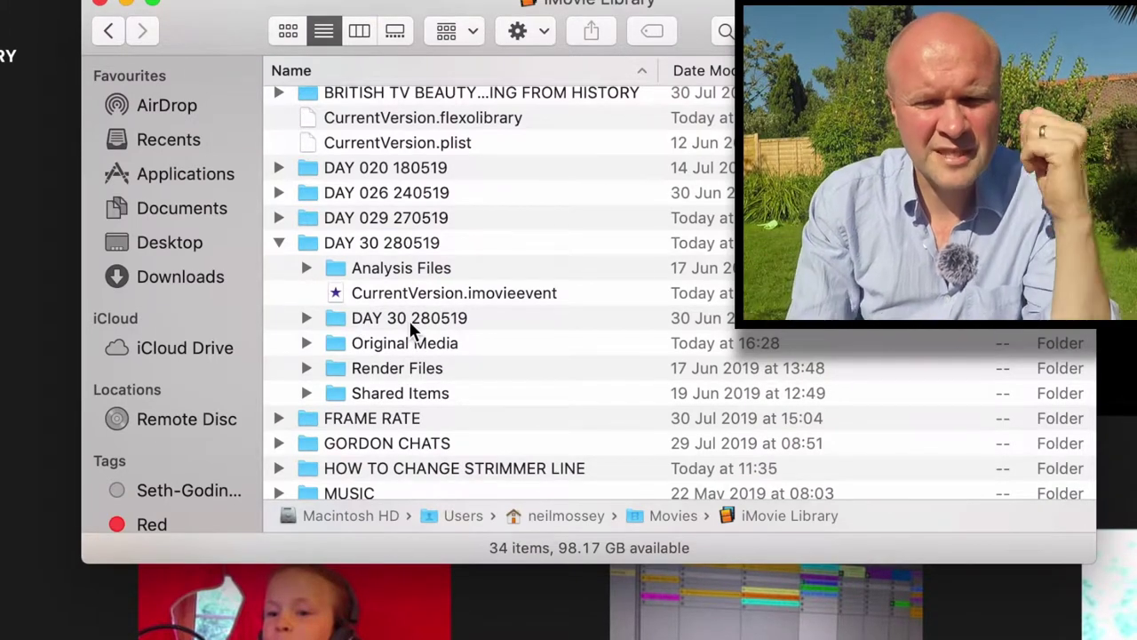
click(305, 343)
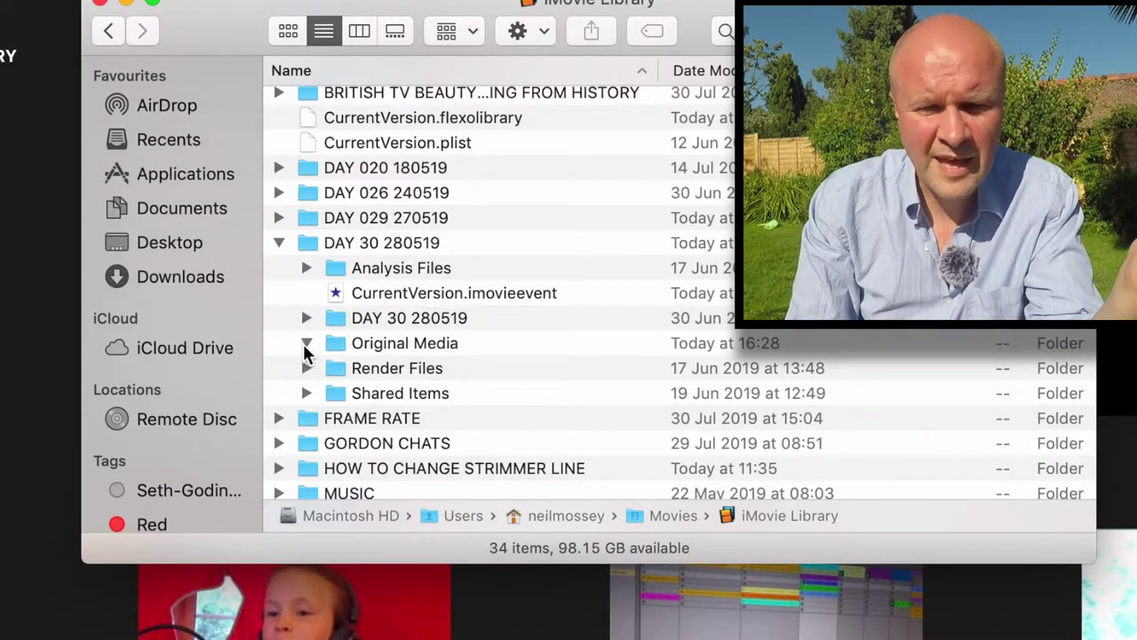
scroll(303, 353, down, 3)
scroll(303, 353, down, 1)
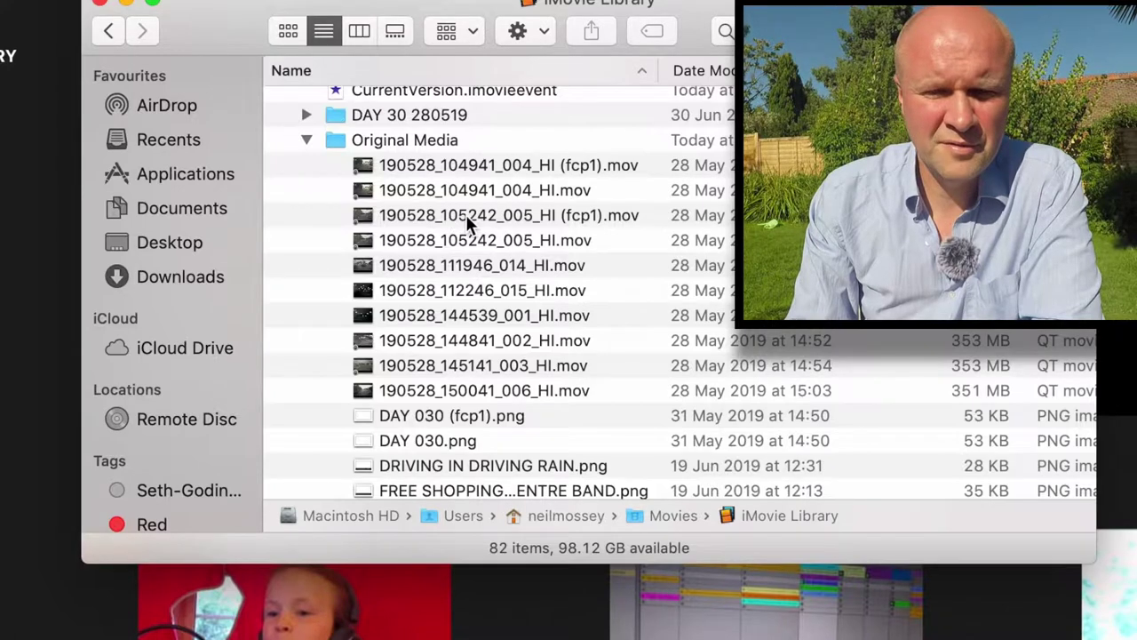
scroll(465, 217, down, 1)
scroll(466, 217, up, 1)
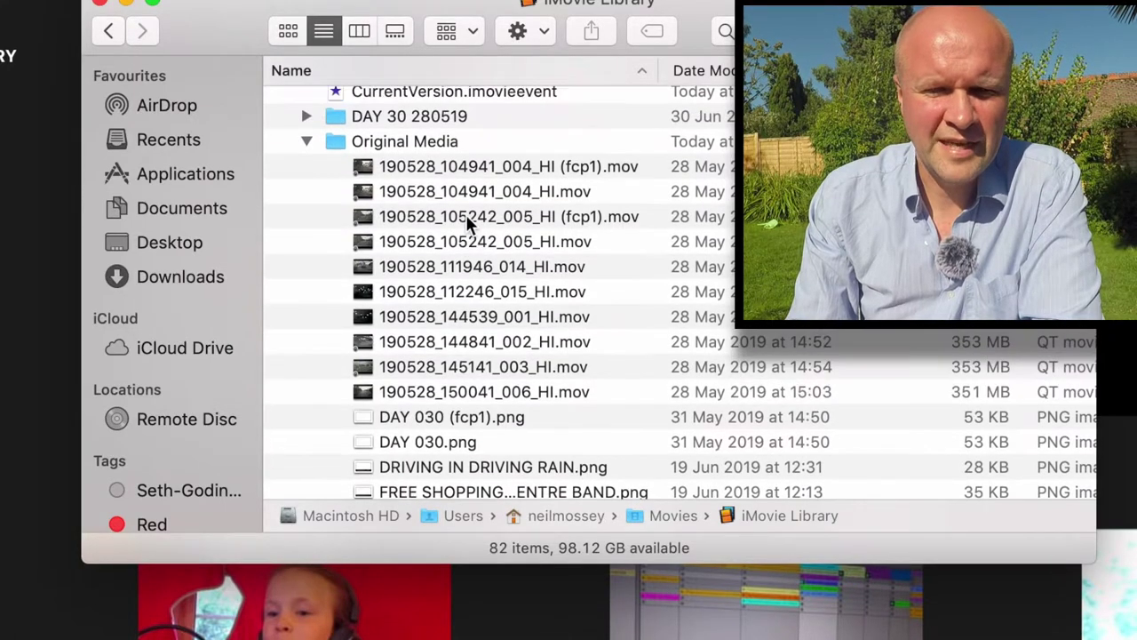
Untick Locked in Get Info for 190528_105242_005_HI (fcp1).mov
right_click(465, 217)
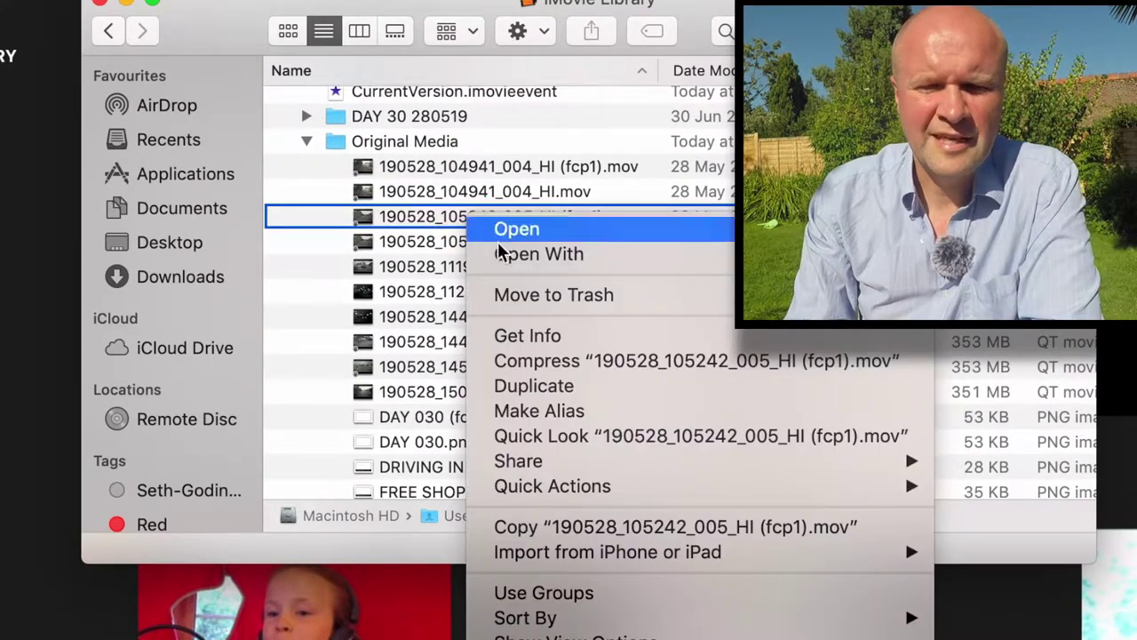
click(548, 342)
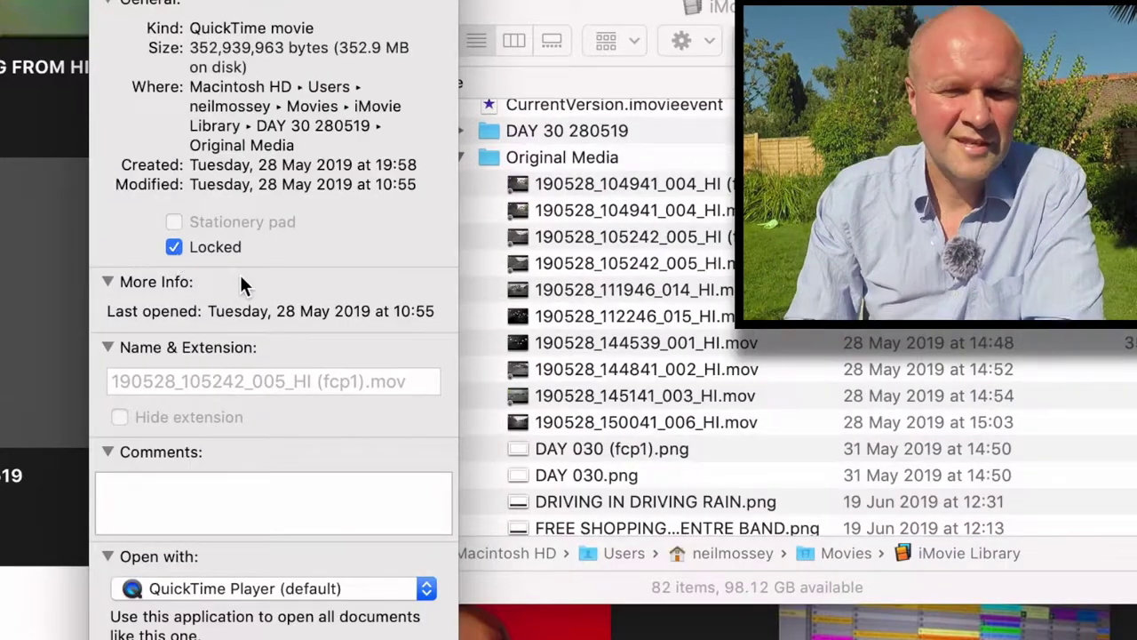
click(175, 247)
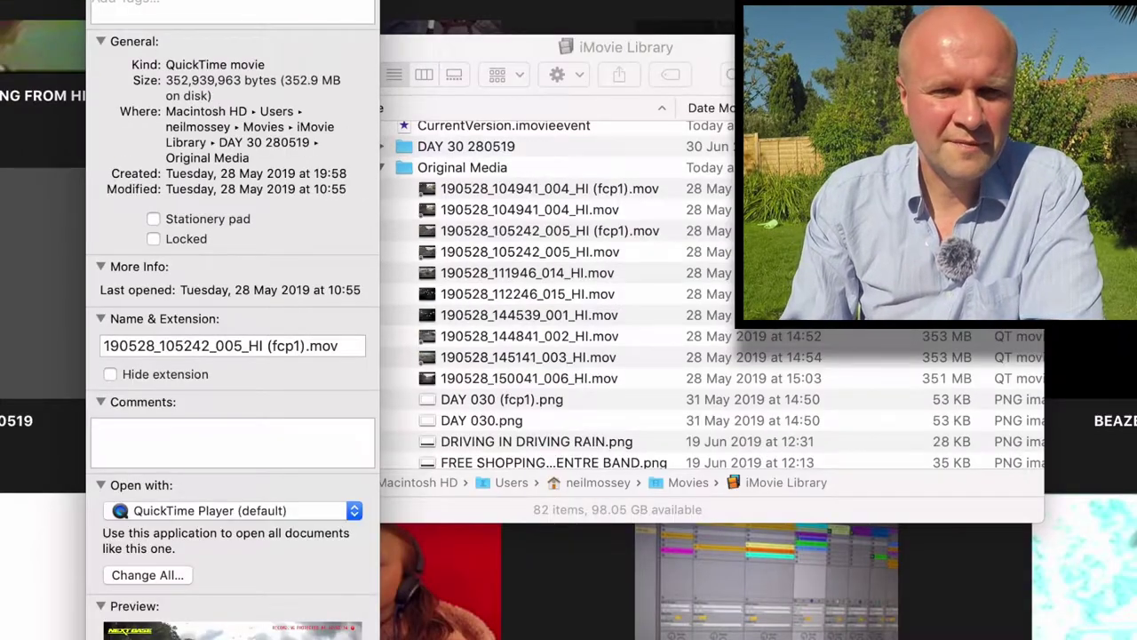
key(super+w)
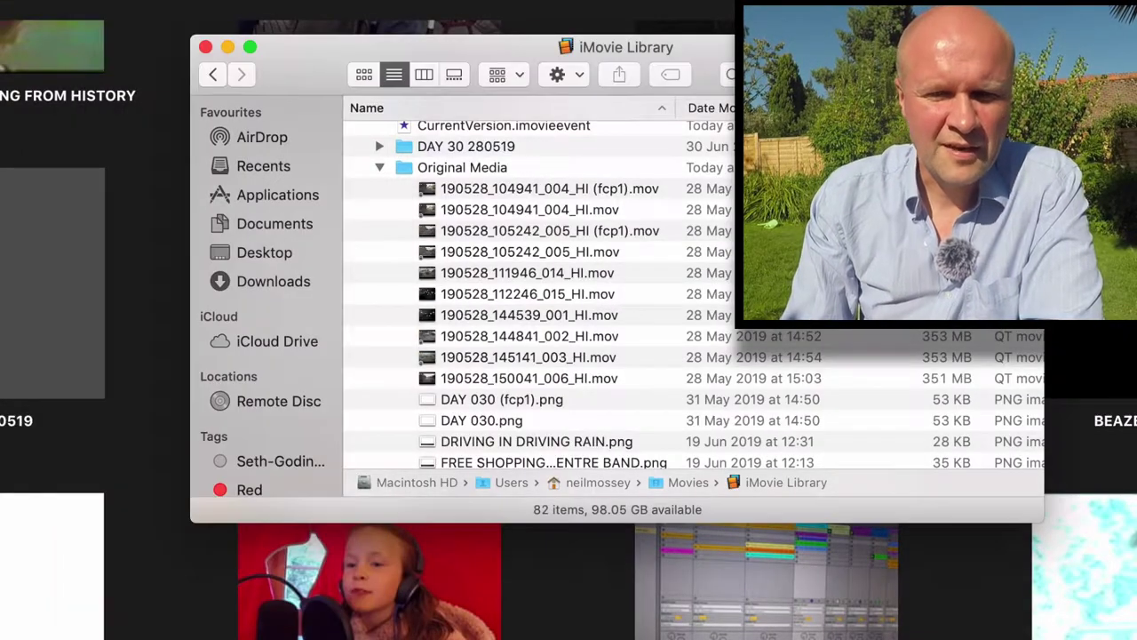
Check the first clip's lock status in Get Info, then select 190528_150041_006_HI.mov
click(540, 191)
right_click(539, 191)
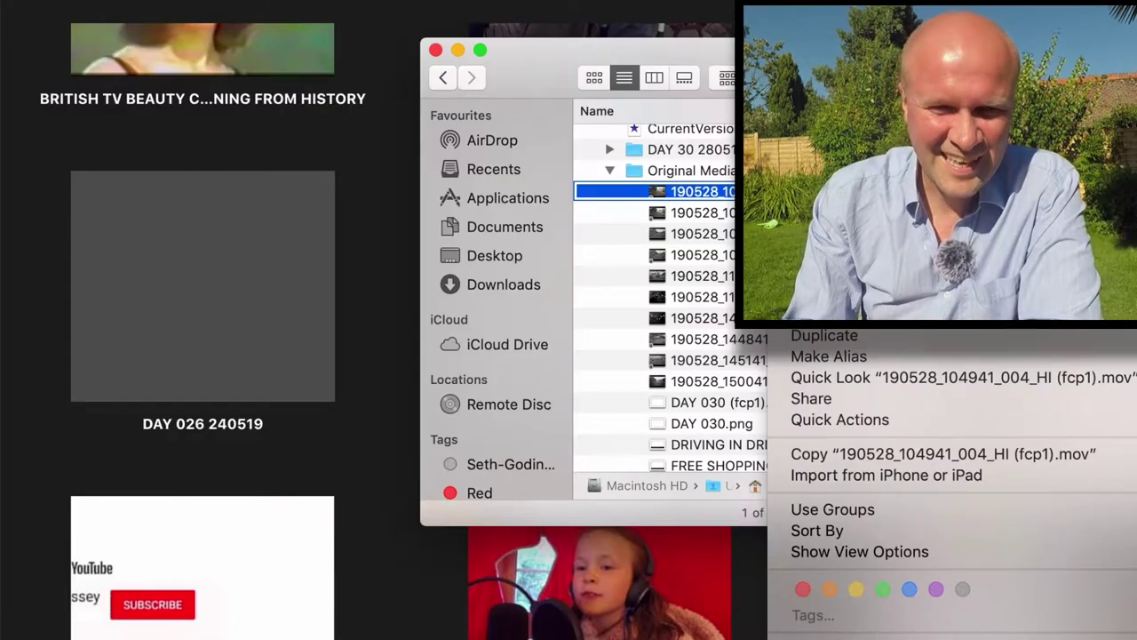
click(822, 270)
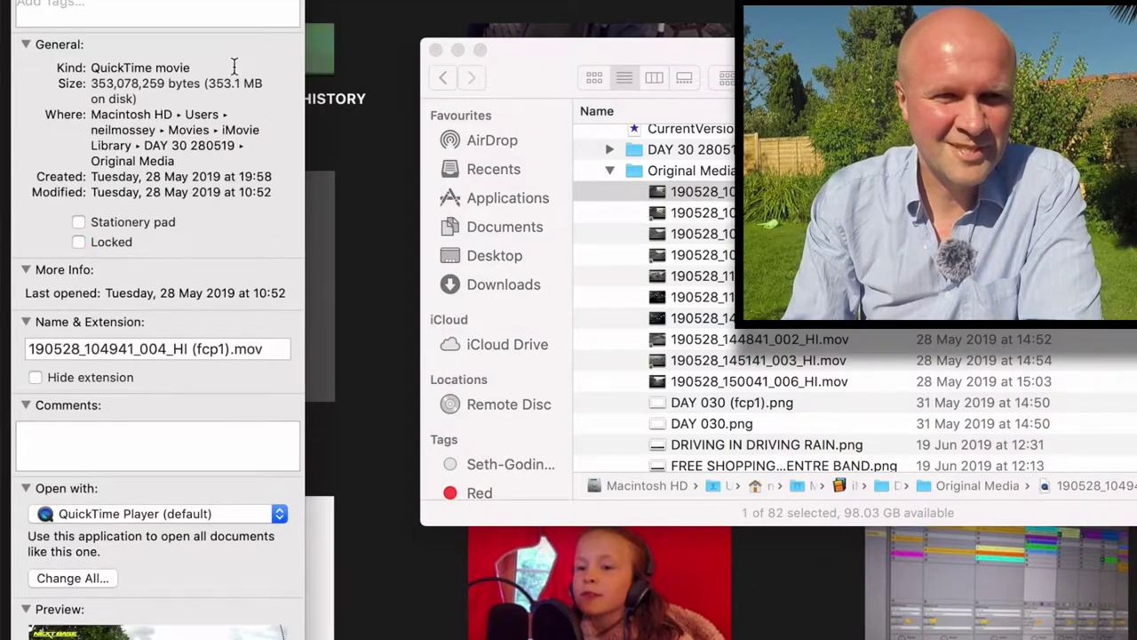
key(super+w)
click(760, 381)
scroll(746, 258, down, 5)
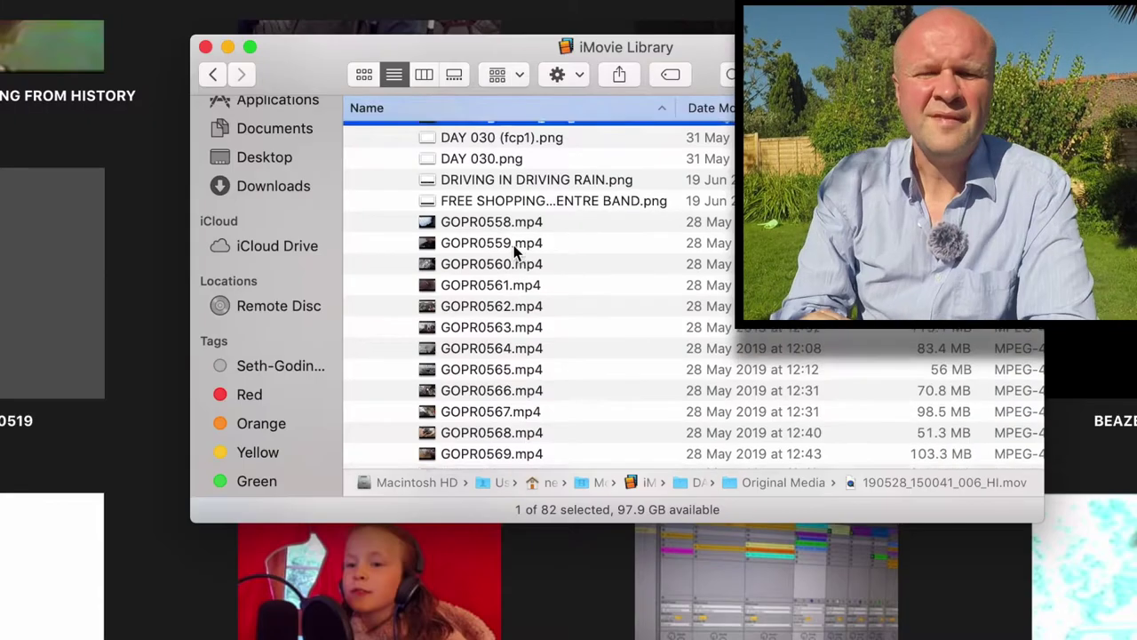
scroll(747, 257, up, 4)
scroll(513, 253, up, 4)
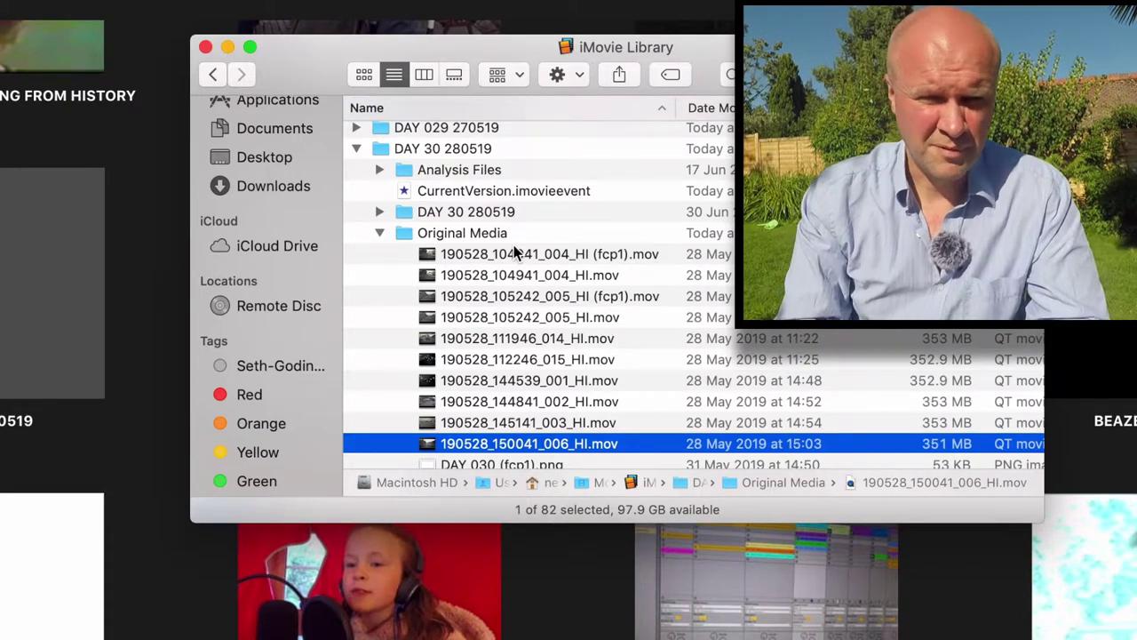
Back in iMovie's projects, delete DAY 30 280519 and confirm with Return
click(148, 126)
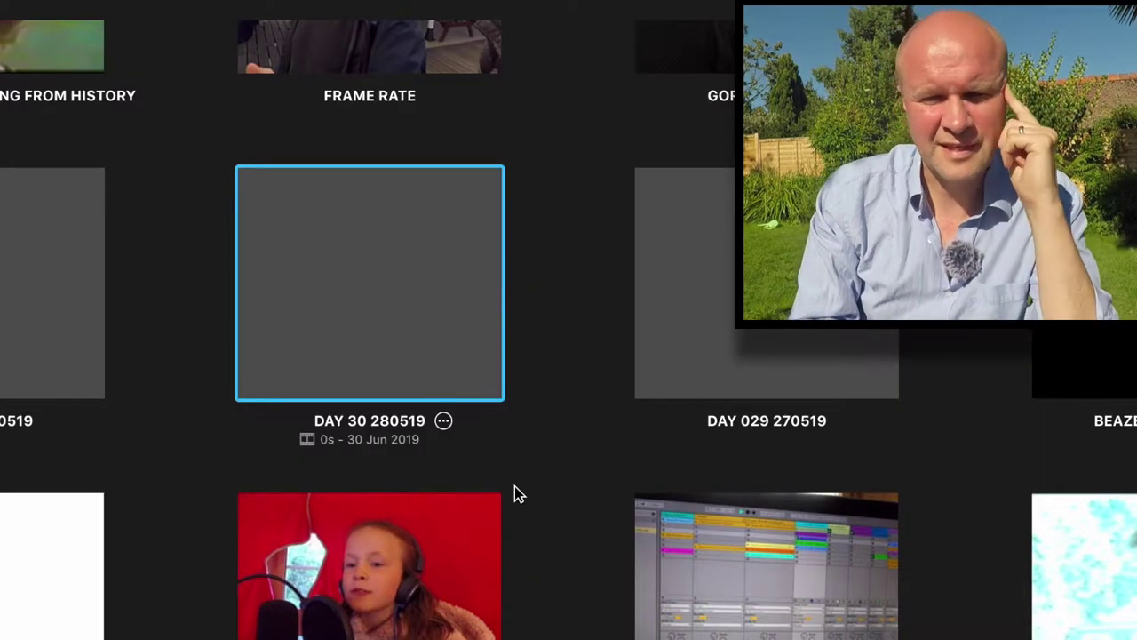
click(443, 421)
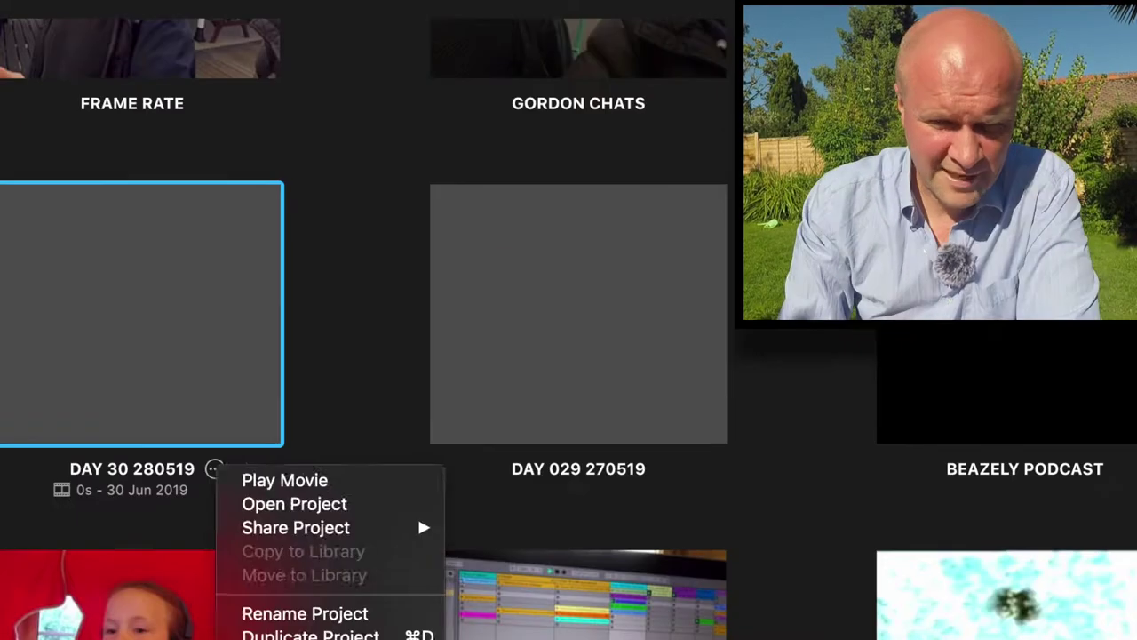
click(519, 593)
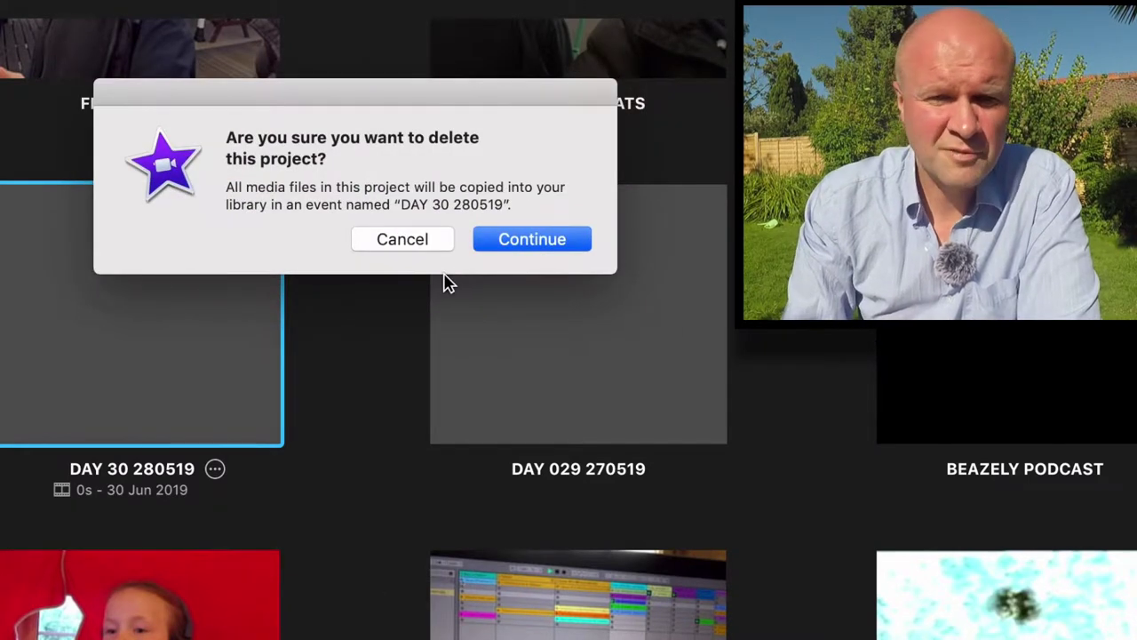
key(Return)
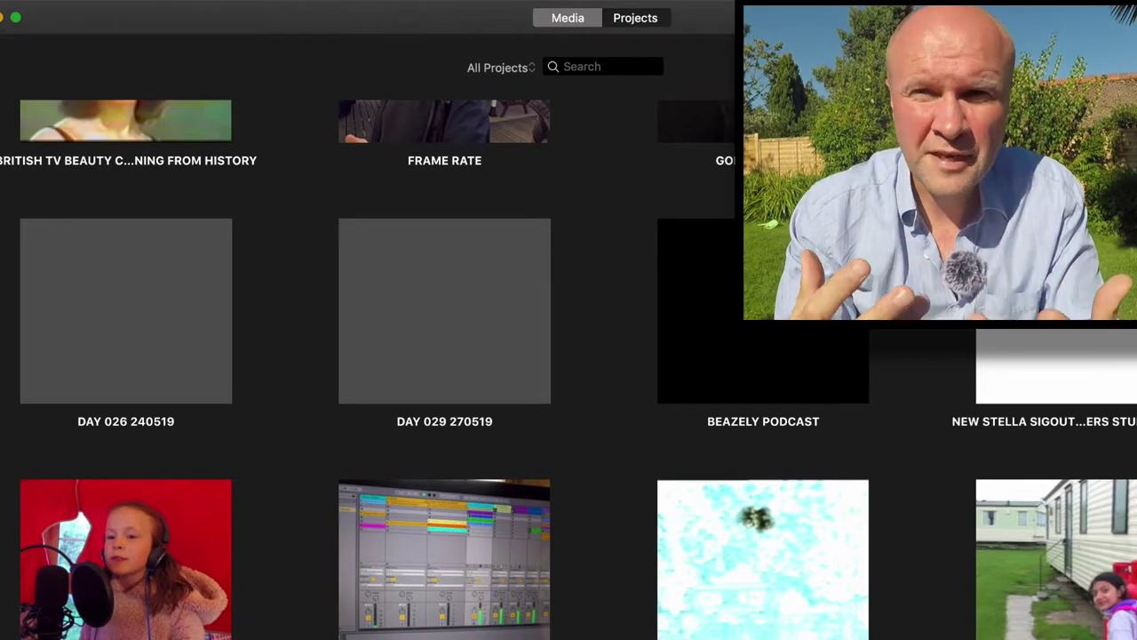
In Media, delete the DAY 30 280519 event and its media, confirming with Continue
mouse_move(763, 311)
click(565, 21)
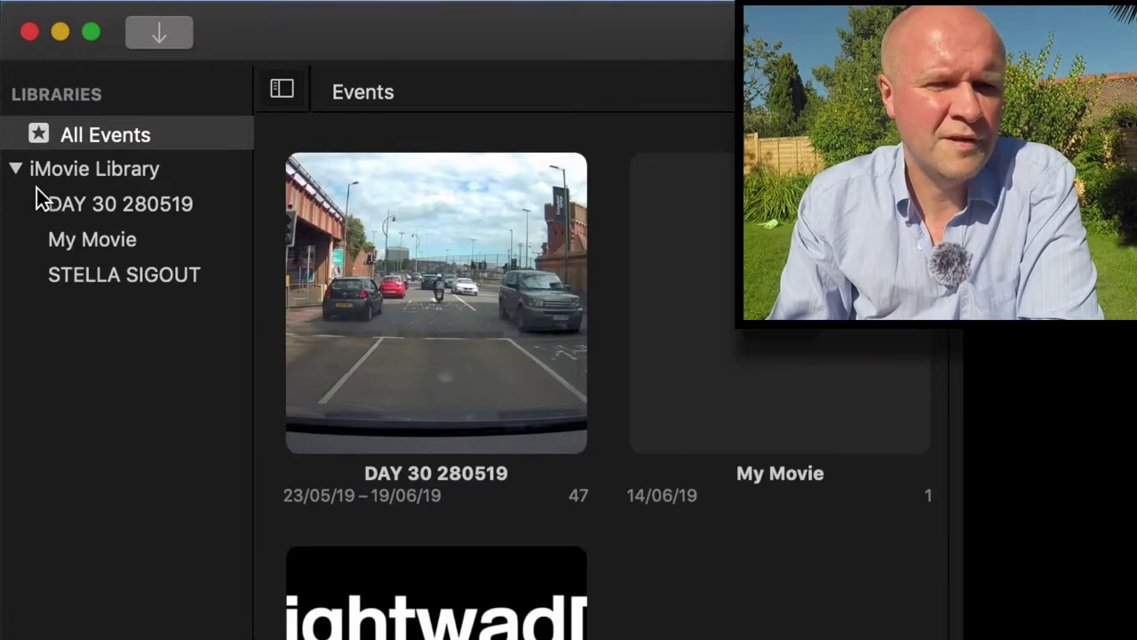
click(130, 207)
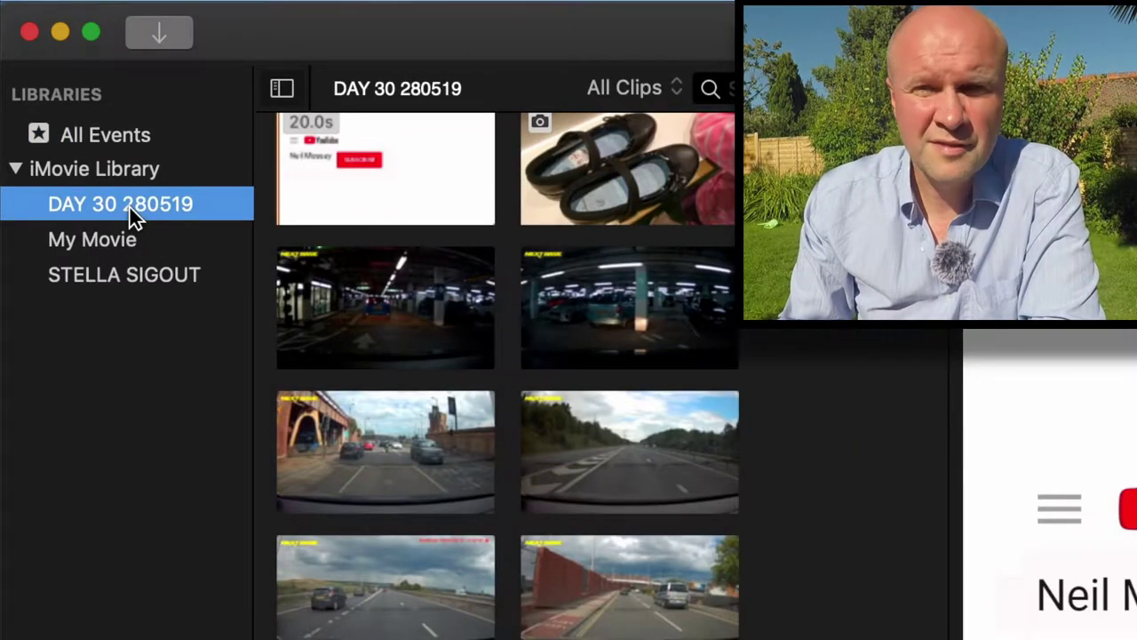
right_click(130, 207)
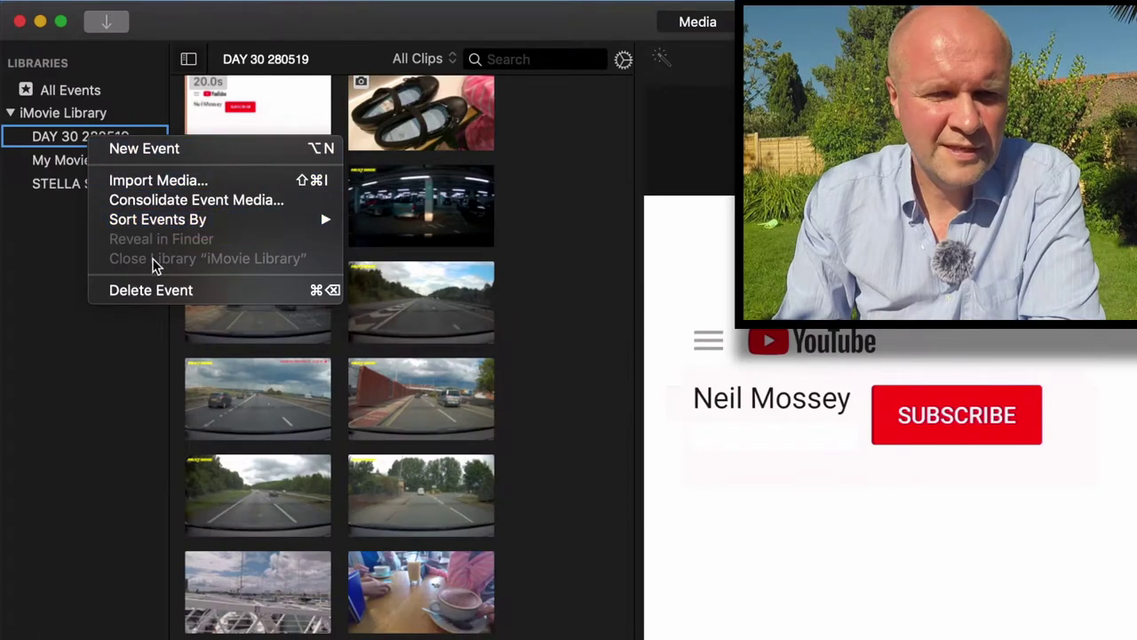
click(156, 293)
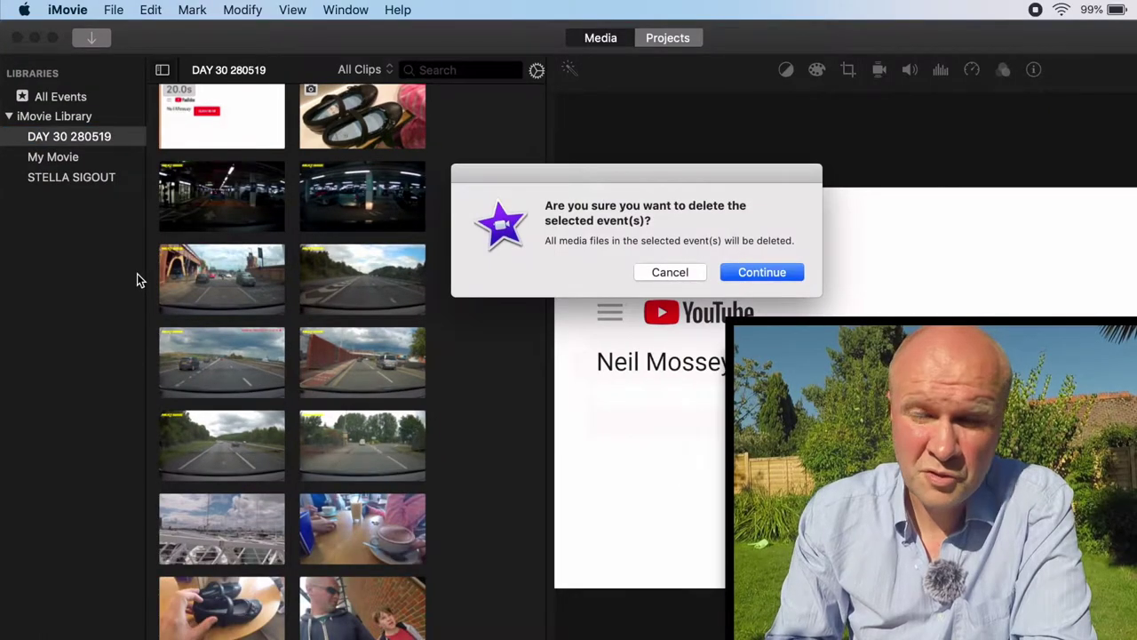
click(759, 273)
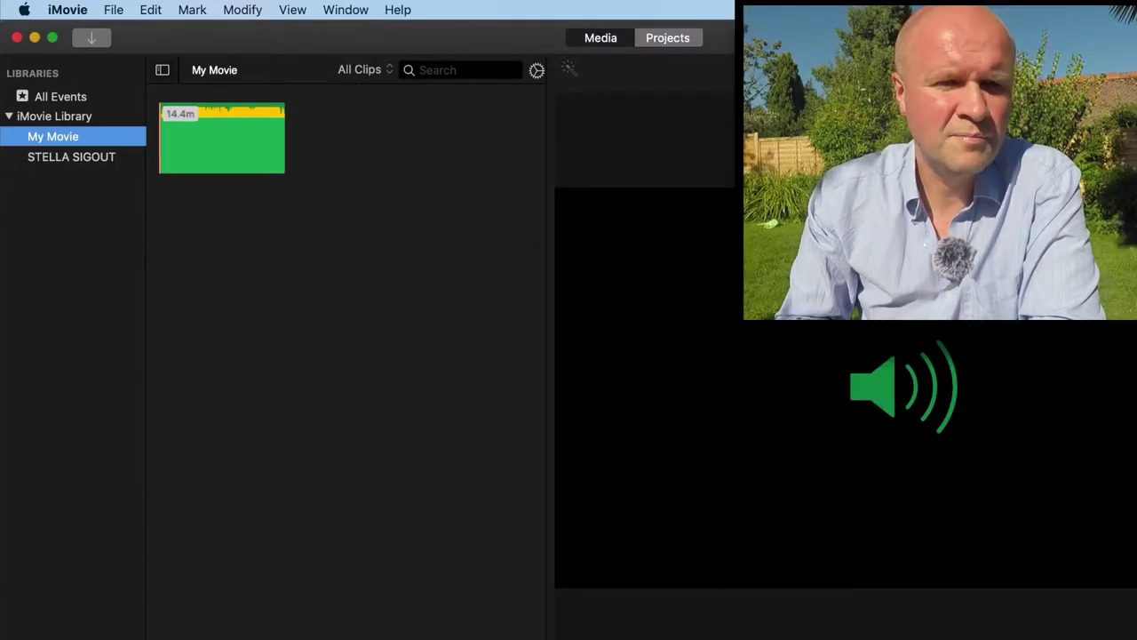